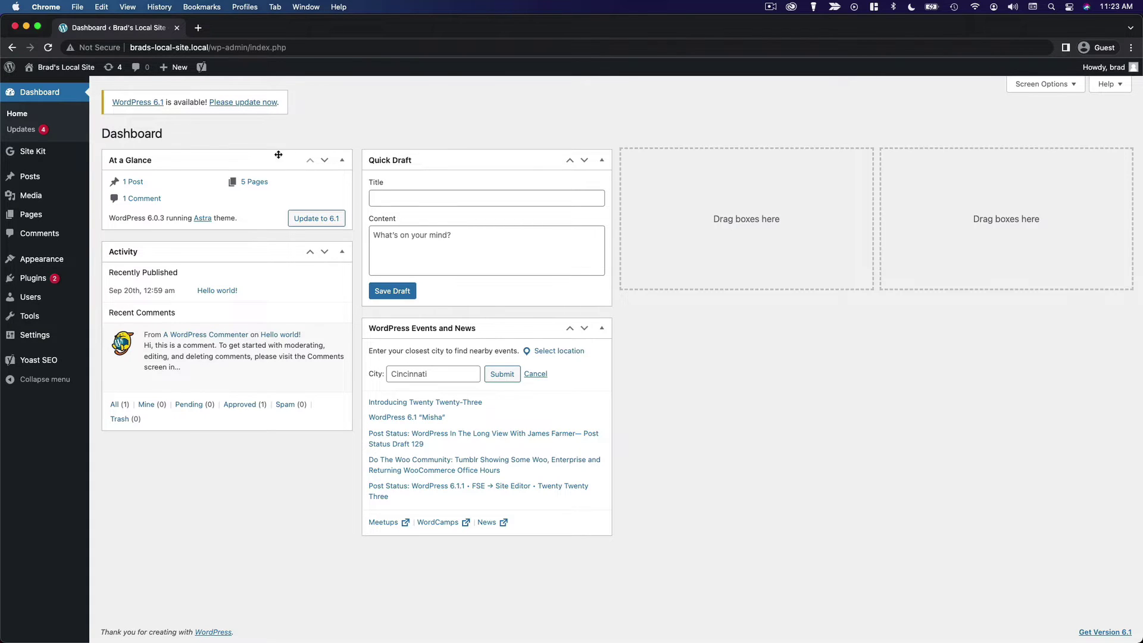
# Update WordPress core to version 6.1 from the Updates page.
pyautogui.moveTo(60, 284)
pyautogui.click(33, 132)
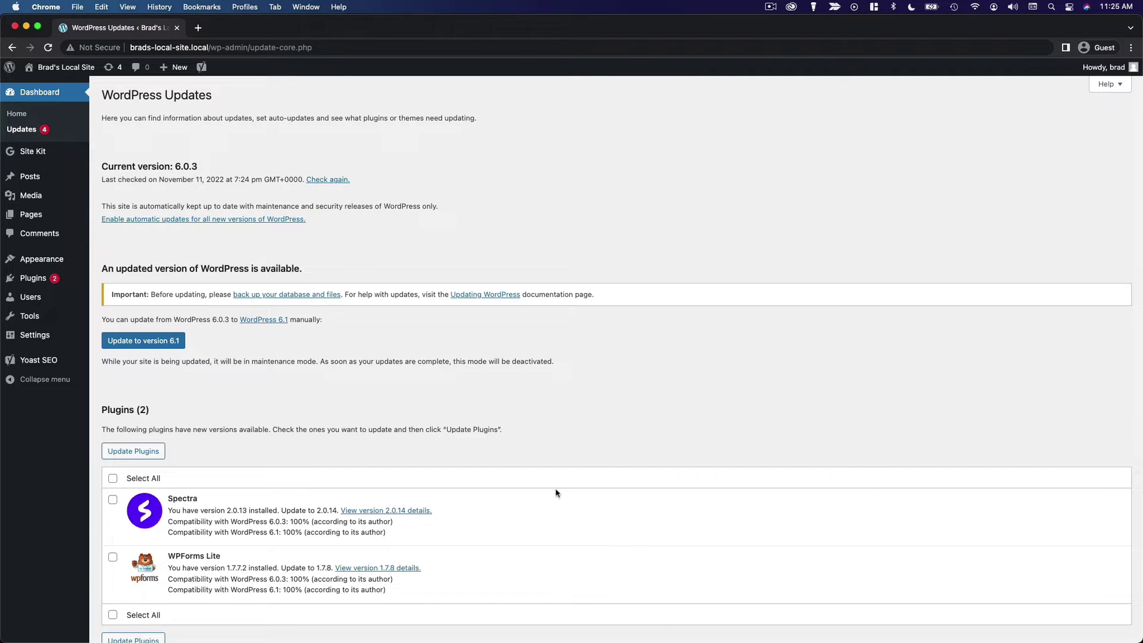
pyautogui.scroll(-5, 461, 493)
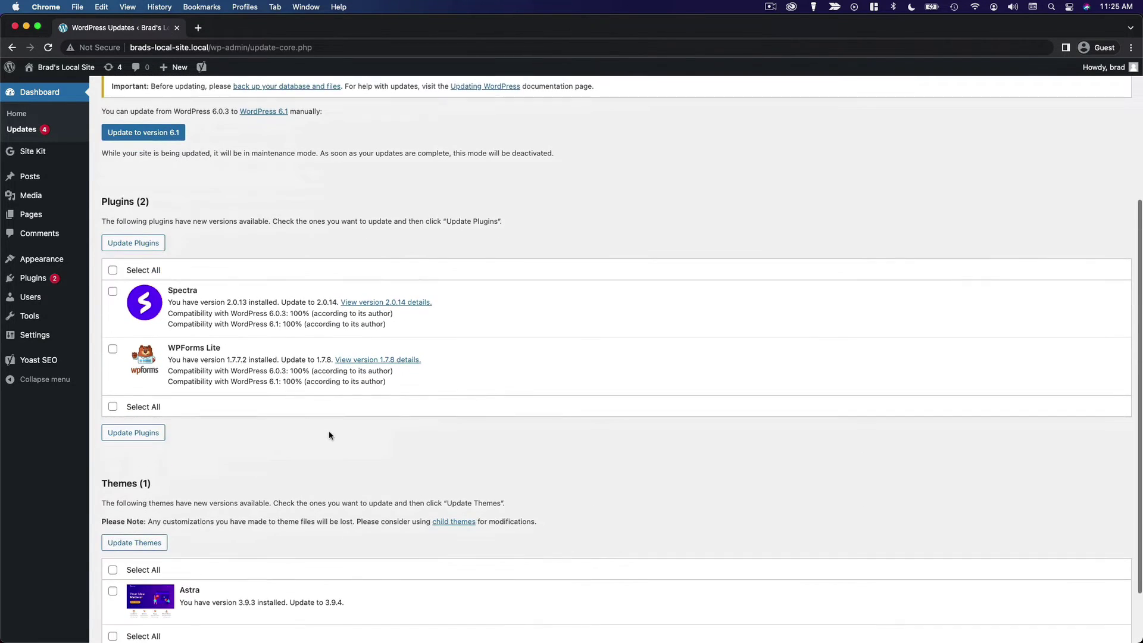
pyautogui.scroll(-2, 328, 434)
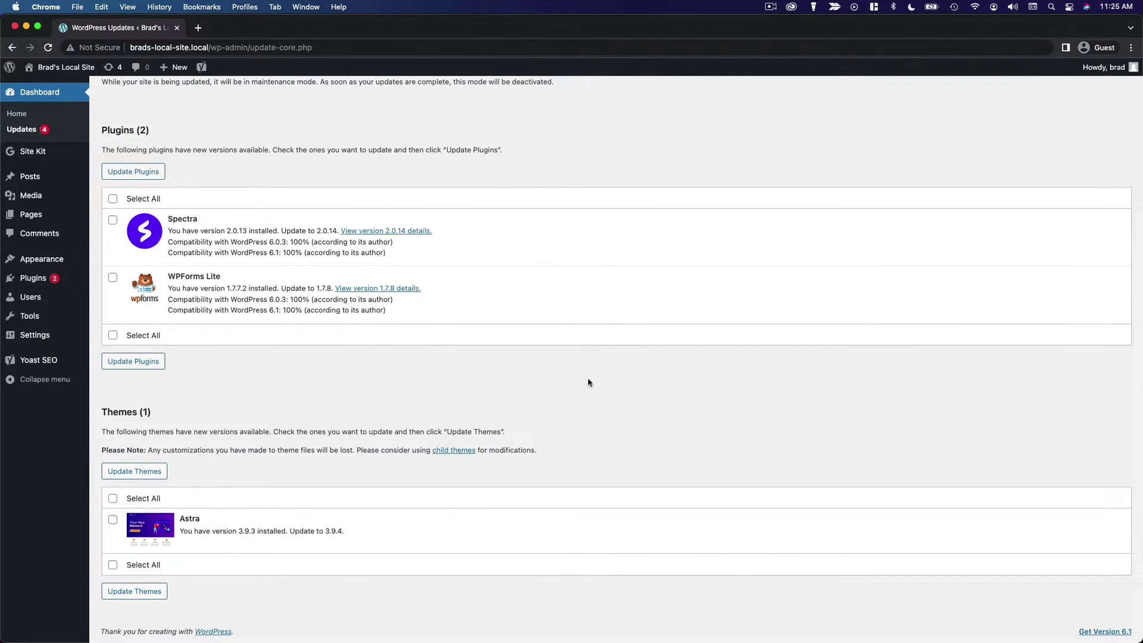
pyautogui.scroll(5, 588, 383)
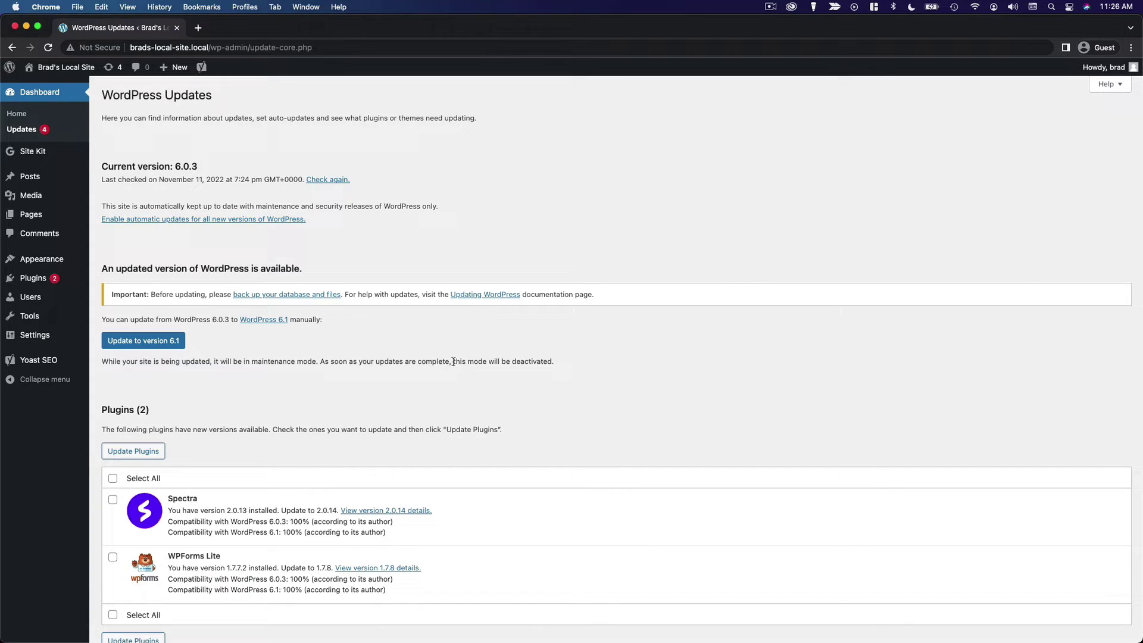
pyautogui.click(173, 341)
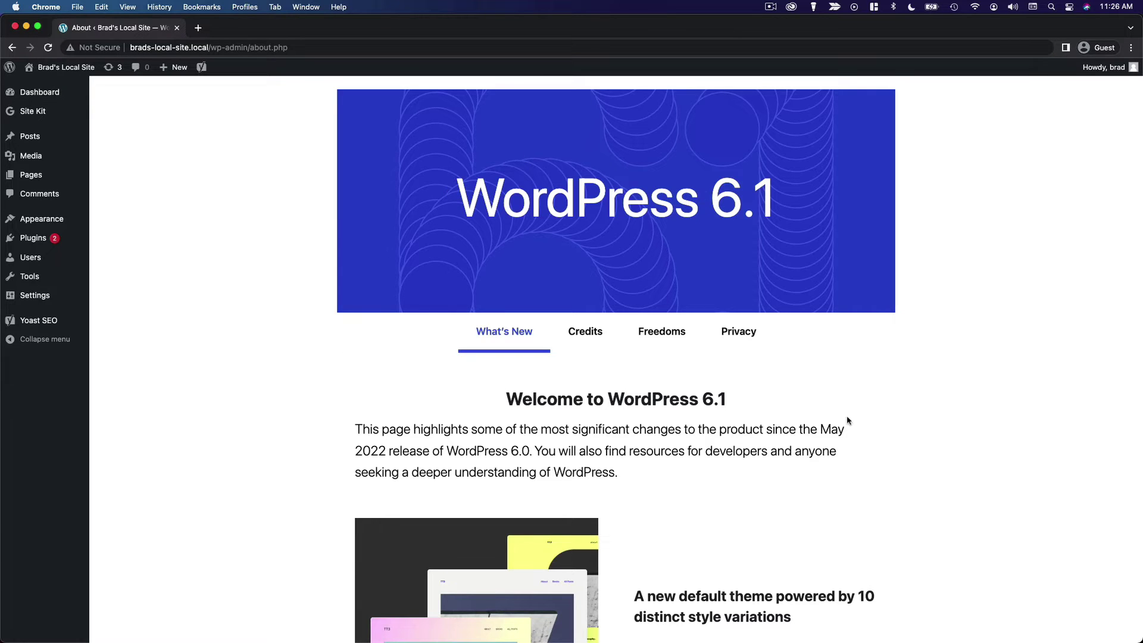
# Scroll through the Welcome to WordPress 6.1 About page.
pyautogui.scroll(-16, 770, 464)
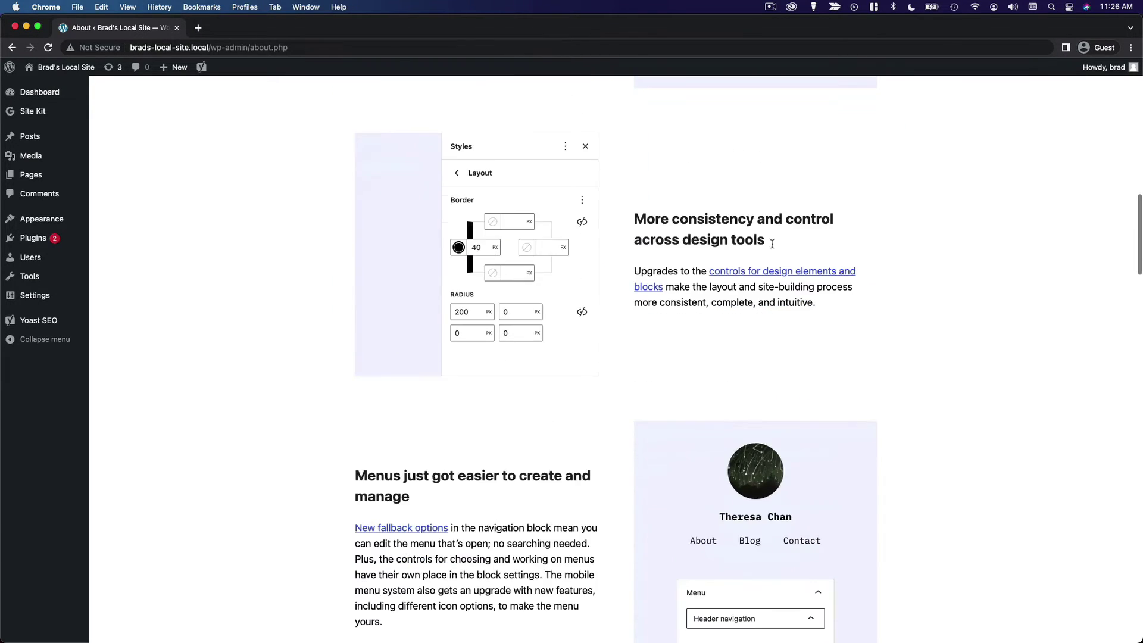
pyautogui.scroll(-10, 390, 477)
pyautogui.scroll(12, 392, 479)
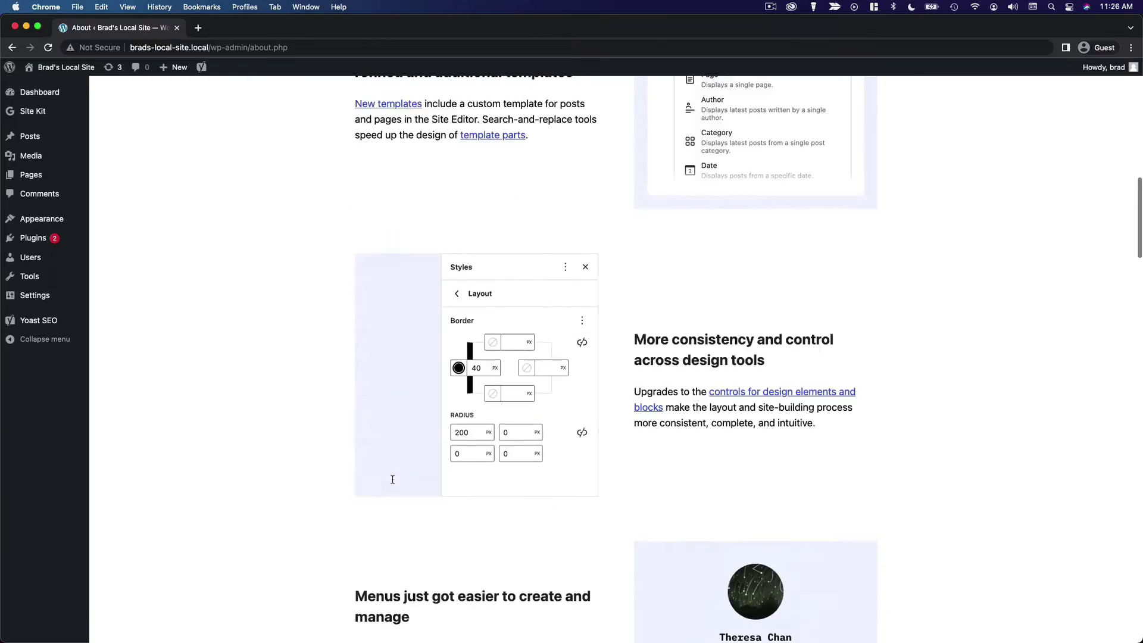
pyautogui.scroll(13, 392, 479)
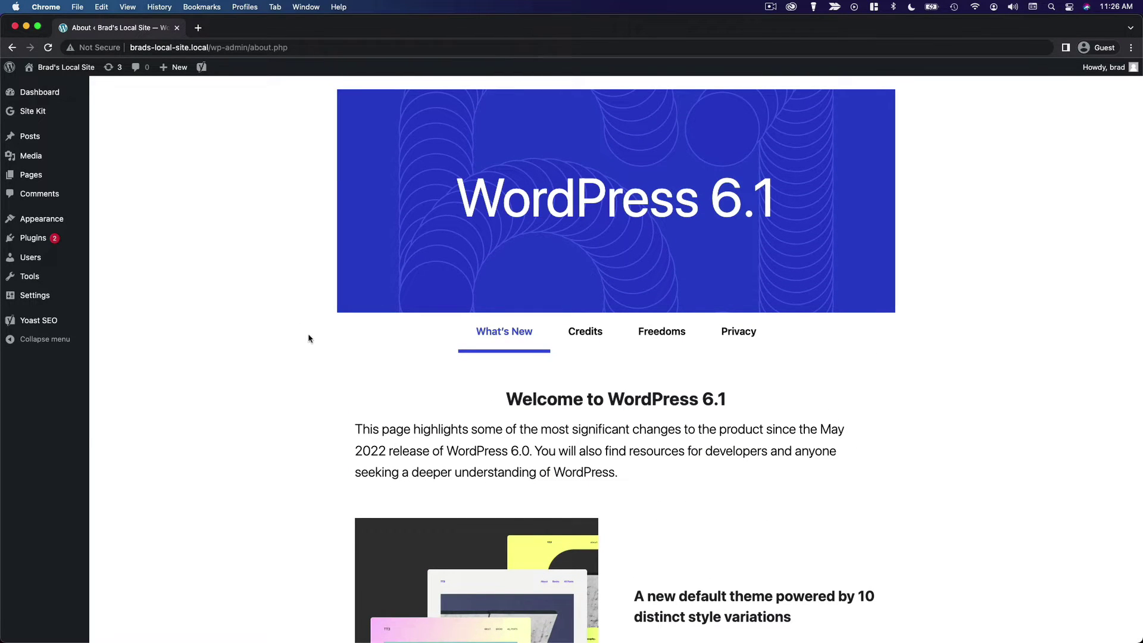
# Update the outdated Spectra and WPForms Lite plugins together from the Updates page.
pyautogui.moveTo(77, 95)
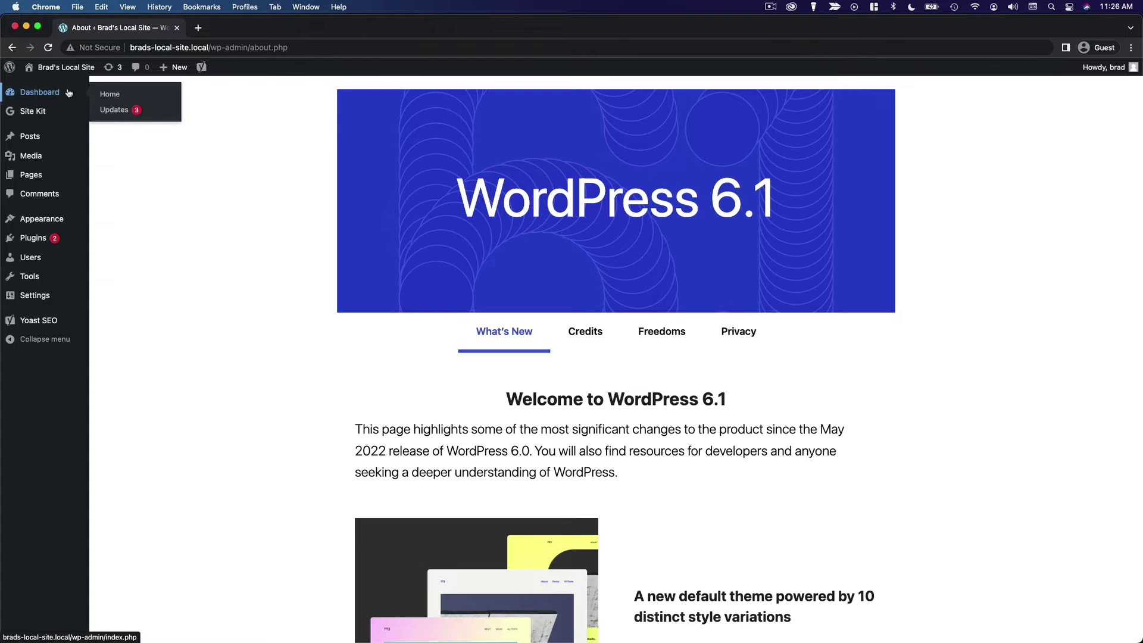
pyautogui.click(127, 112)
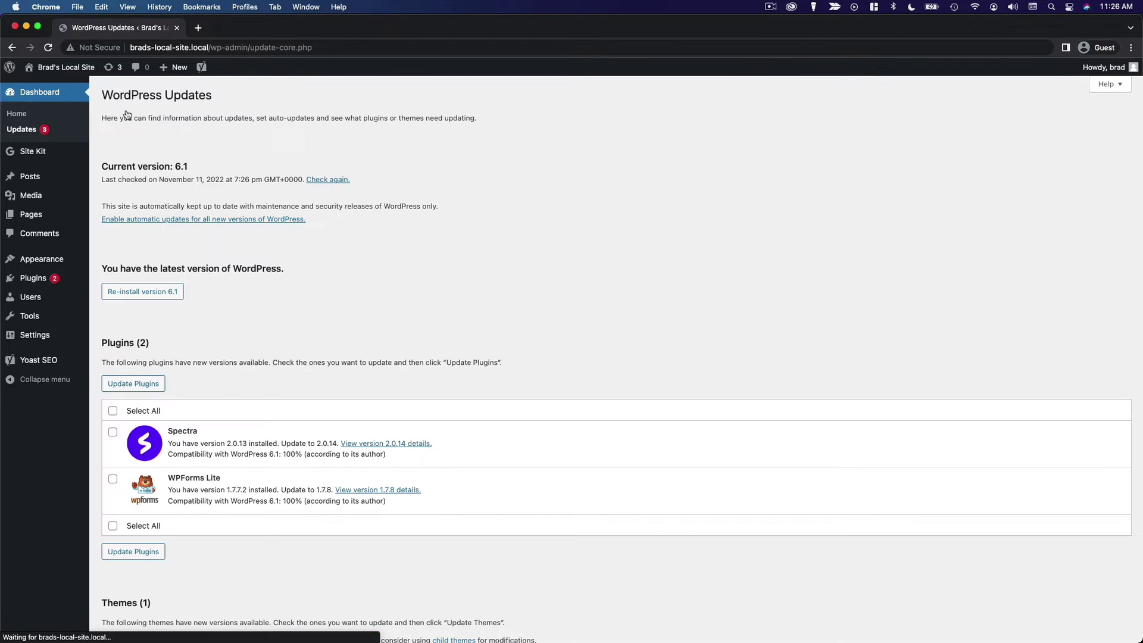
pyautogui.scroll(-3, 614, 323)
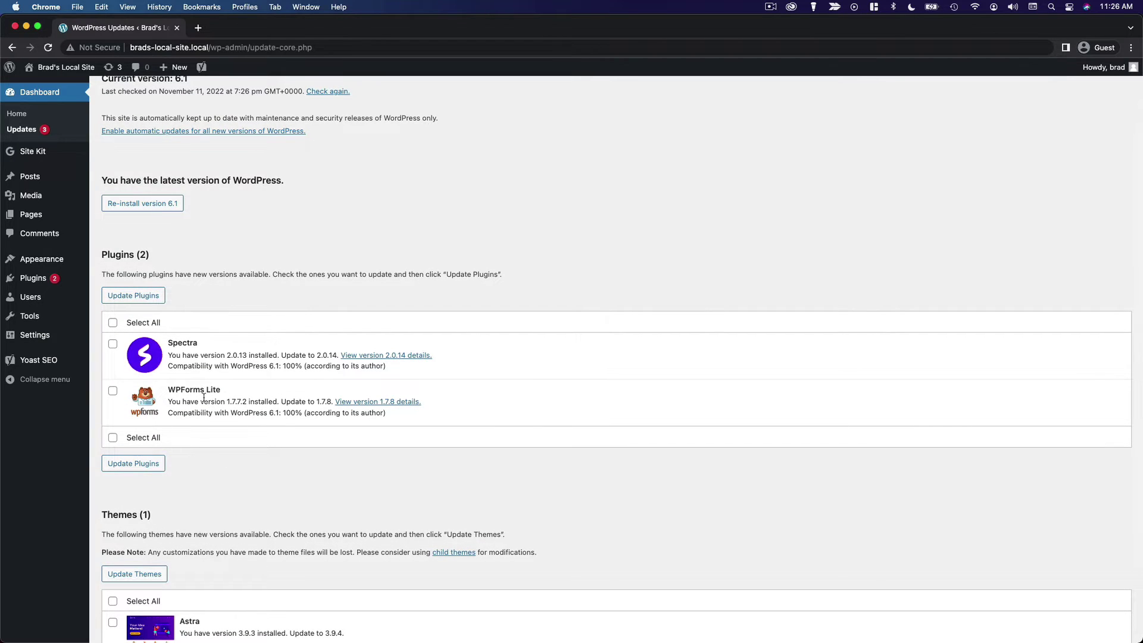
pyautogui.click(112, 324)
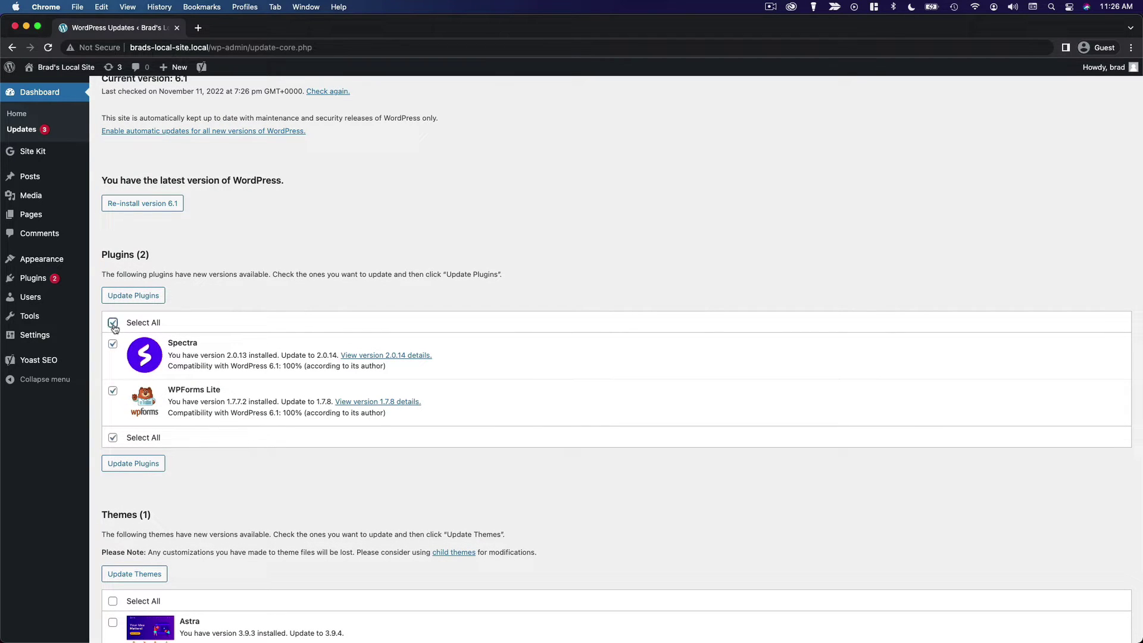
pyautogui.click(140, 300)
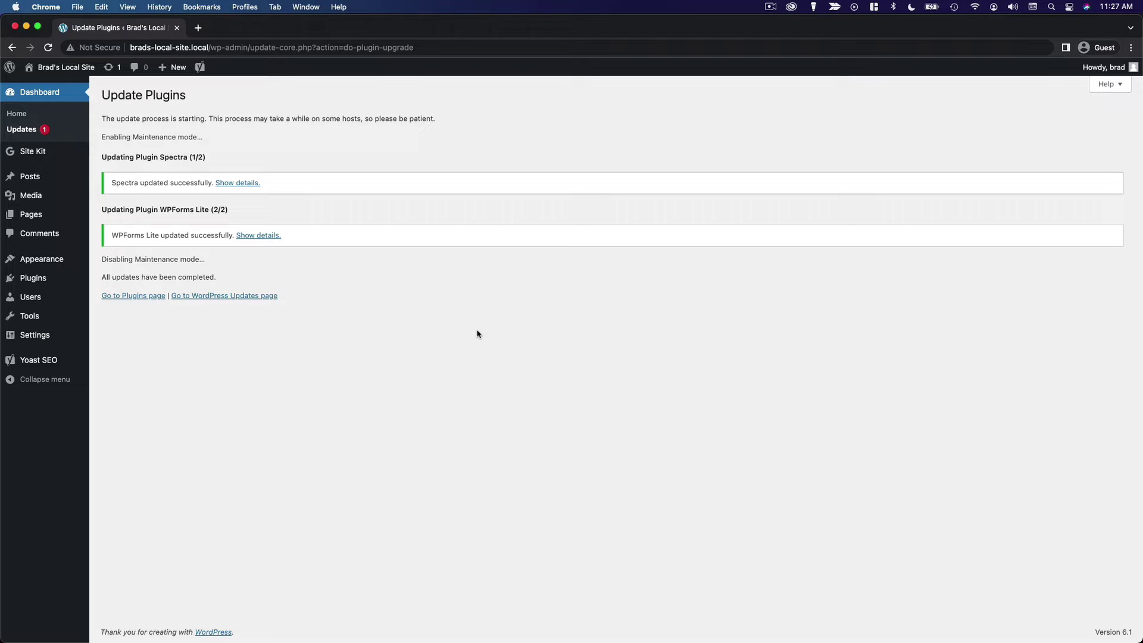
# Update the Astra theme and recheck that nothing else needs updating.
pyautogui.click(39, 132)
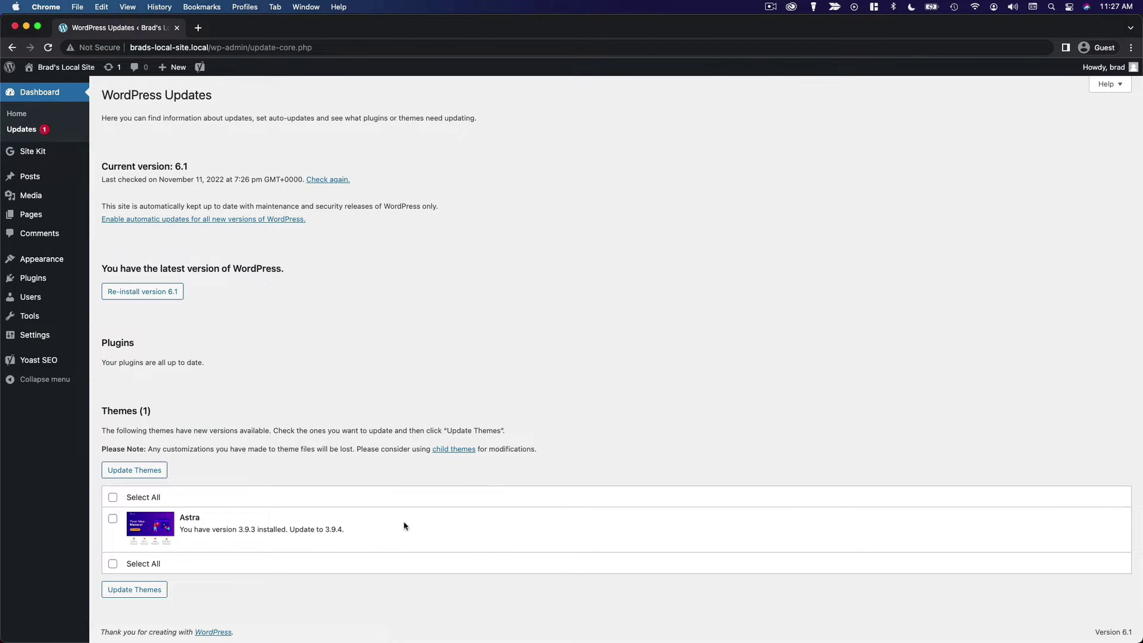
pyautogui.click(113, 519)
pyautogui.click(153, 469)
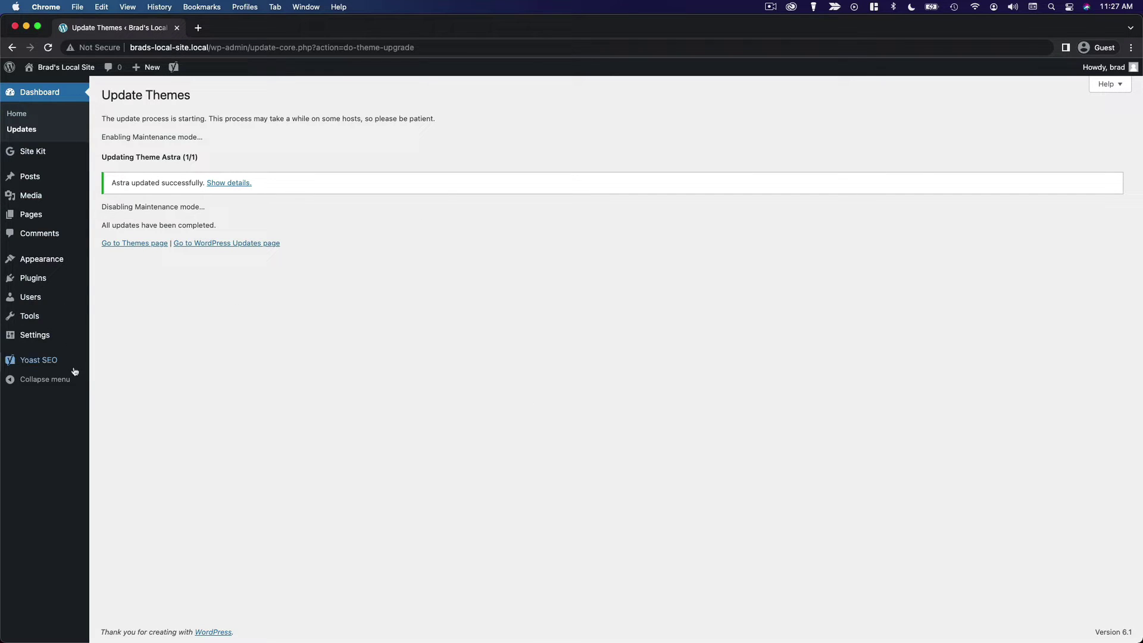
pyautogui.click(21, 130)
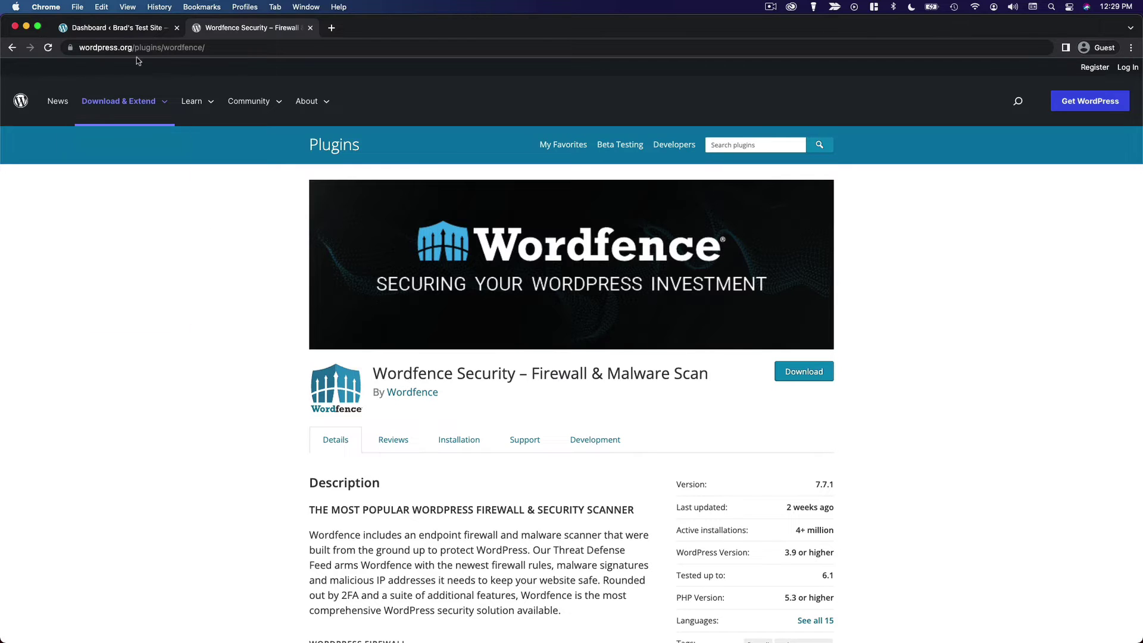
# Search 'wordfence' under Add New plugins, then install and activate Wordfence Security.
pyautogui.click(143, 29)
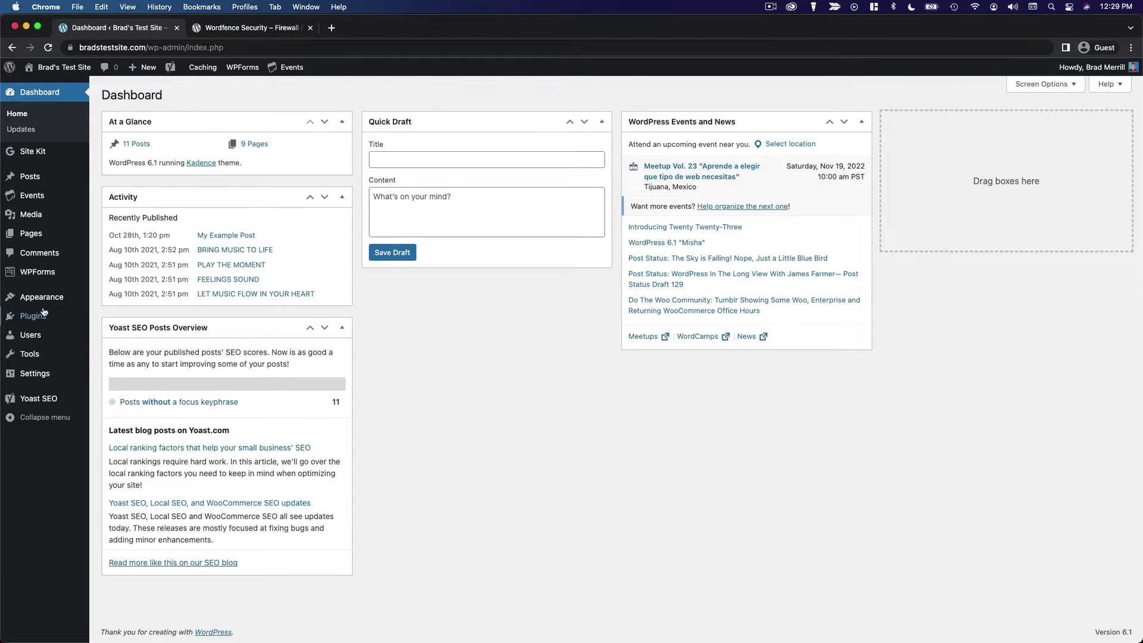
pyautogui.moveTo(39, 313)
pyautogui.click(144, 334)
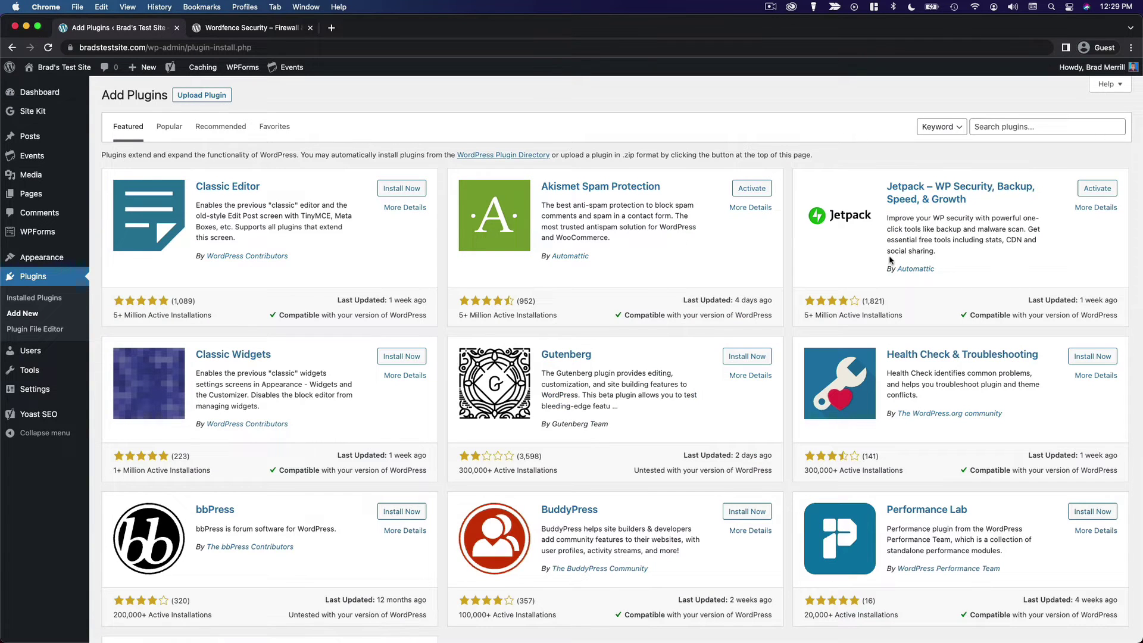
pyautogui.click(1061, 125)
pyautogui.write('wordfence')
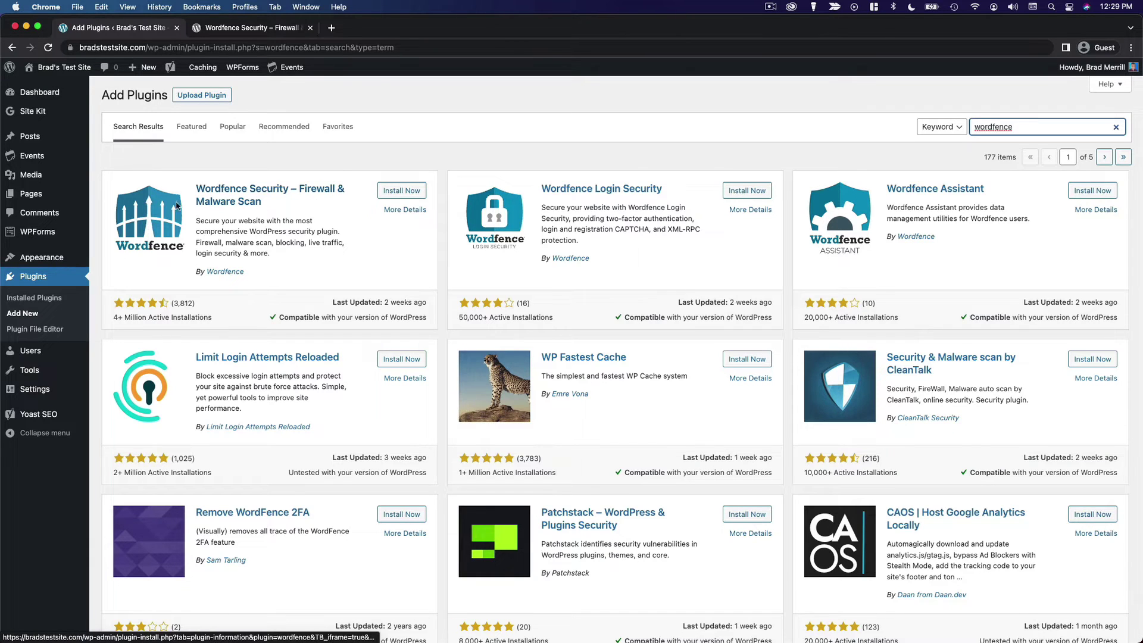
pyautogui.click(397, 192)
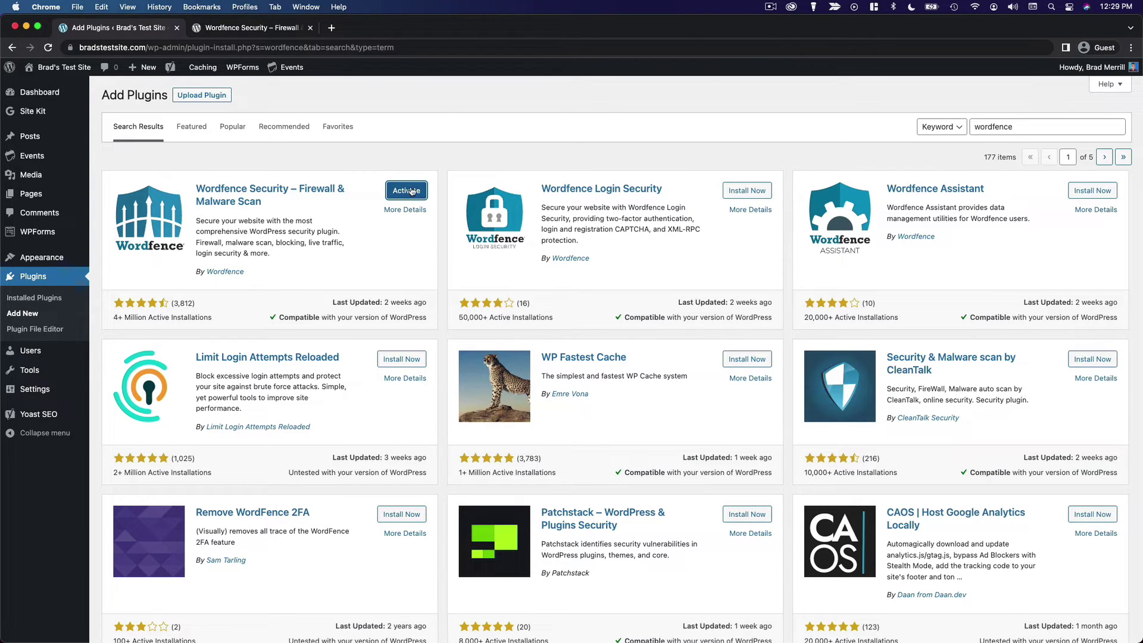
pyautogui.press('Return')
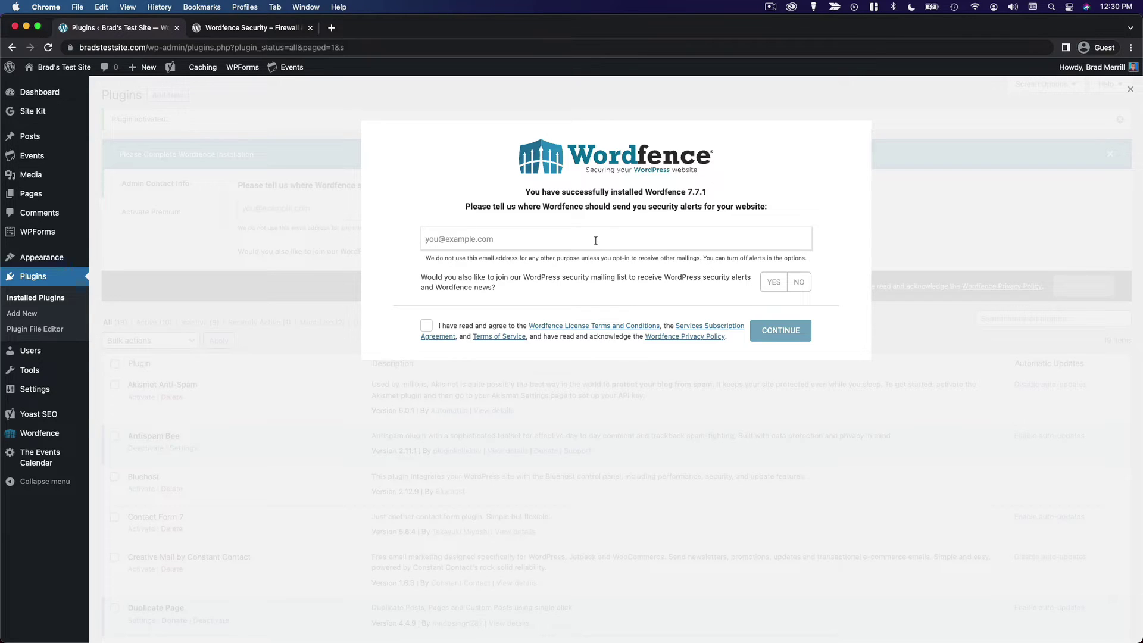
# Enter the security-alert email address, decline the mailing list, and accept the license terms.
pyautogui.click(596, 241)
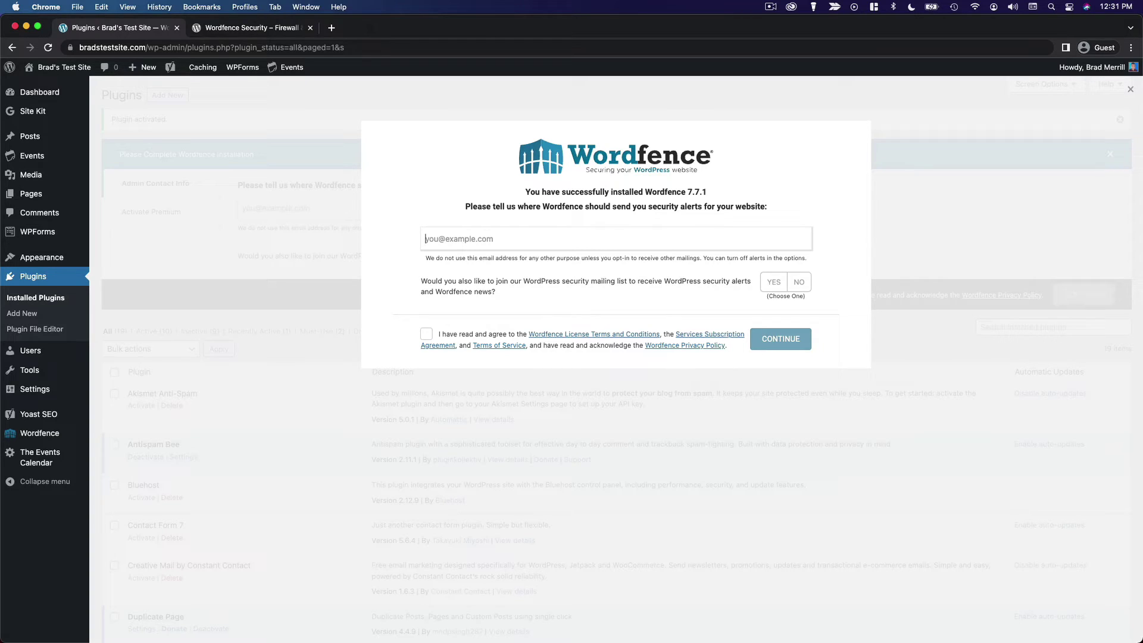
pyautogui.click(800, 284)
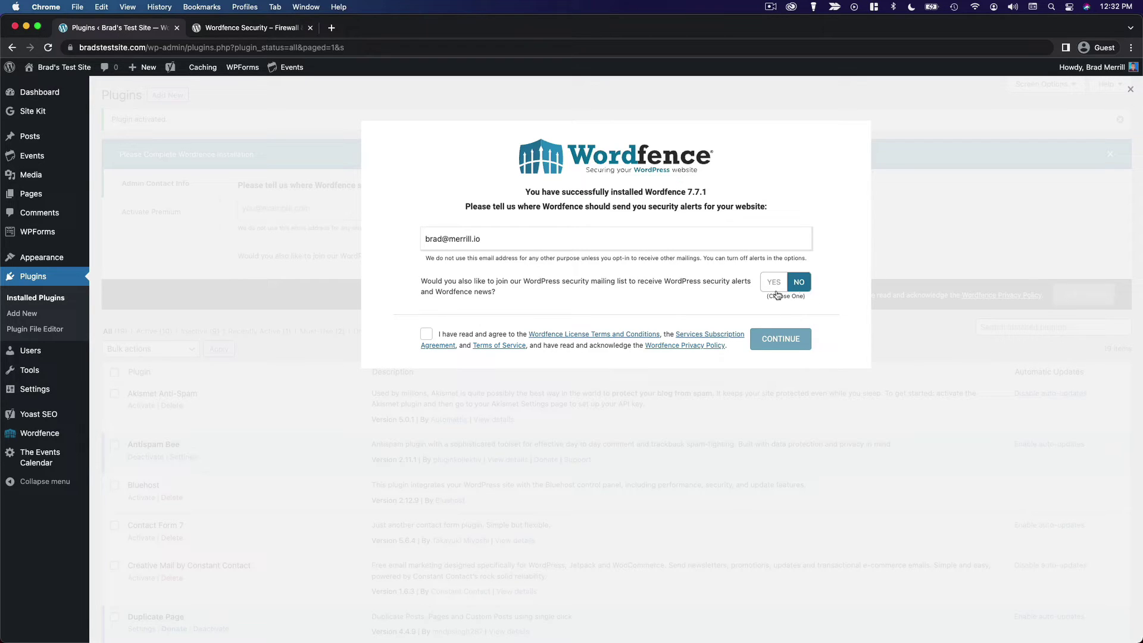
pyautogui.click(428, 337)
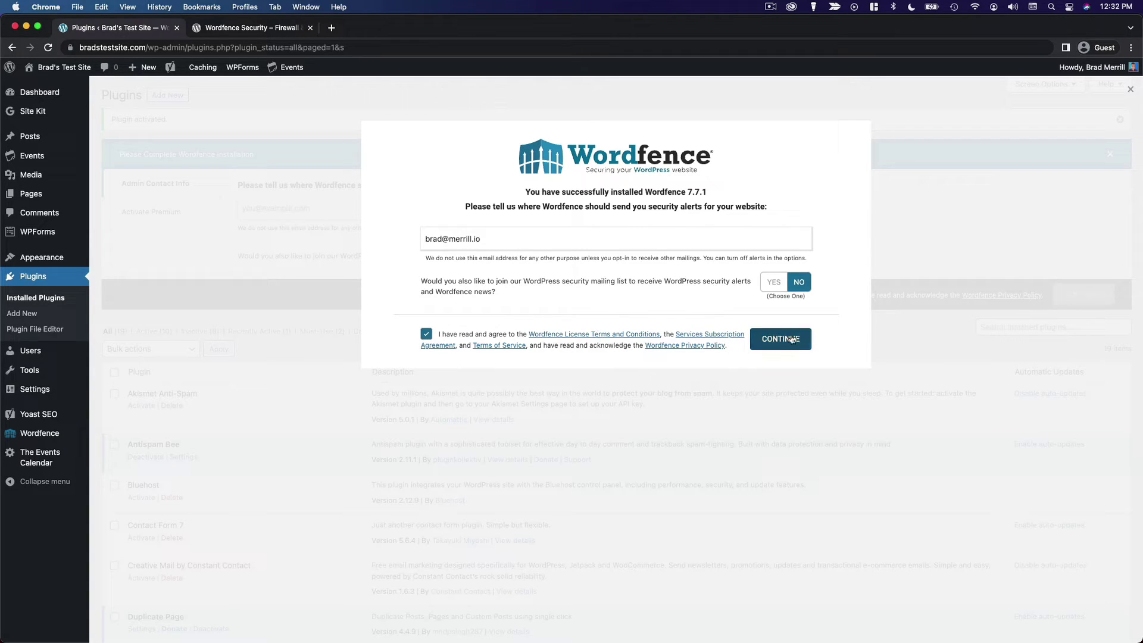
# Continue the Wordfence setup and skip the premium license key with No Thanks.
pyautogui.click(809, 348)
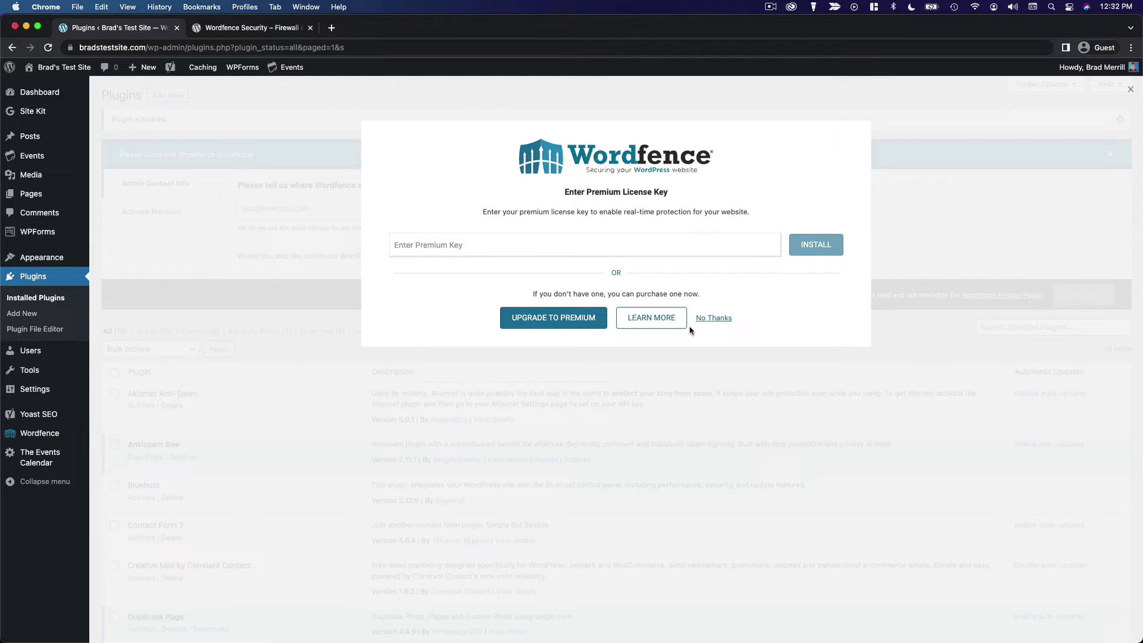
pyautogui.click(721, 319)
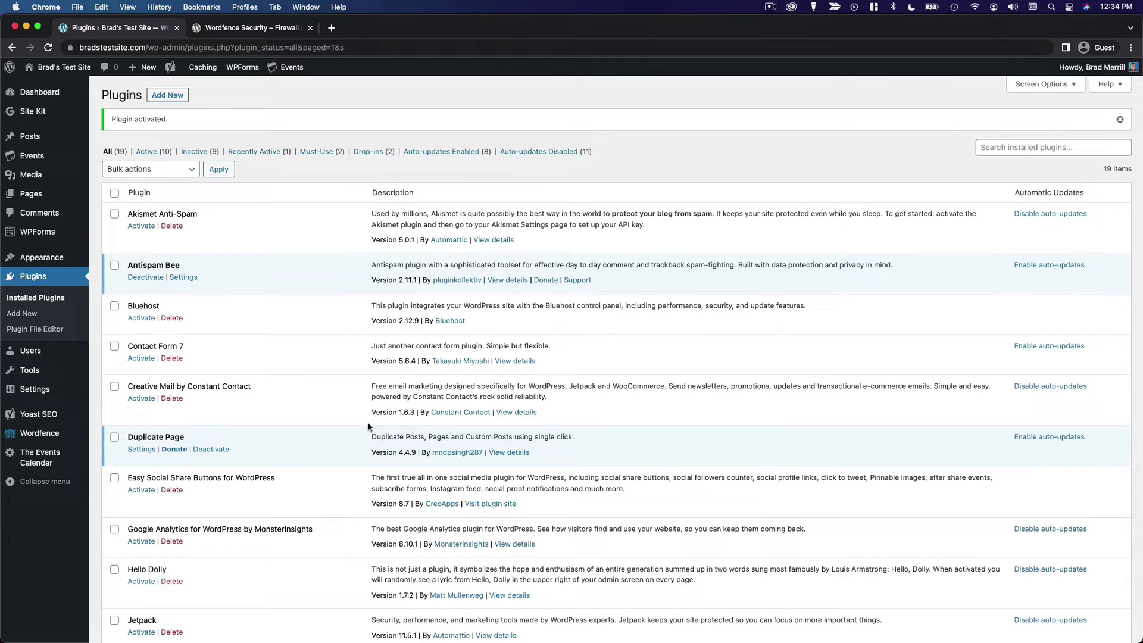
# Bring up the Wordfence submenu in the admin sidebar.
pyautogui.moveTo(60, 438)
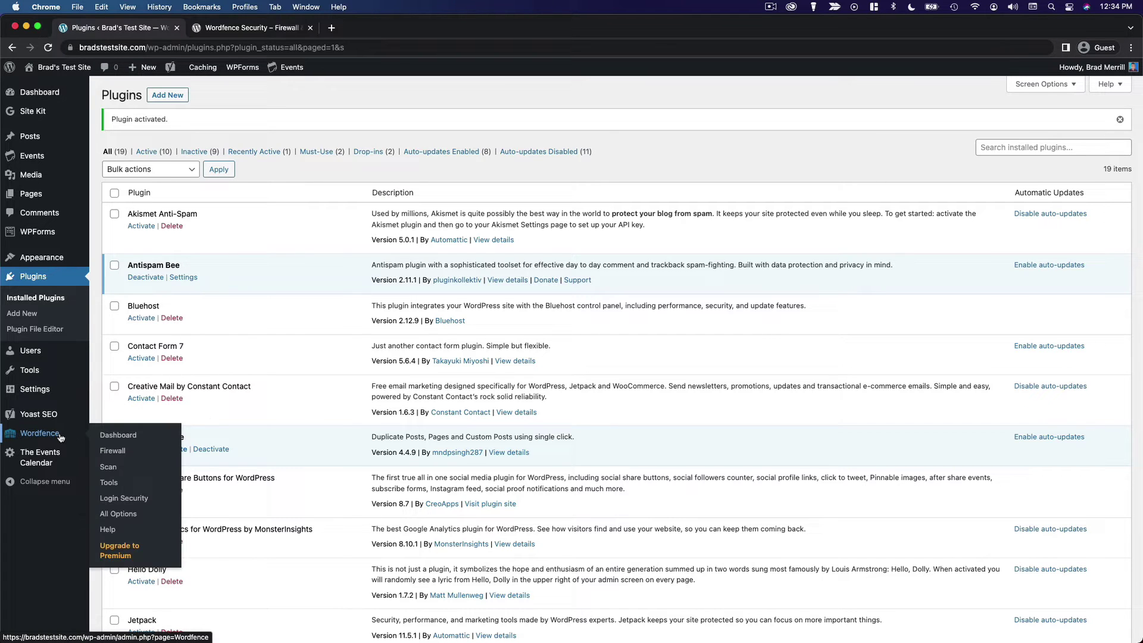
# On Wordfence Scan, step through and dismiss the tour, then start a new scan.
pyautogui.click(116, 469)
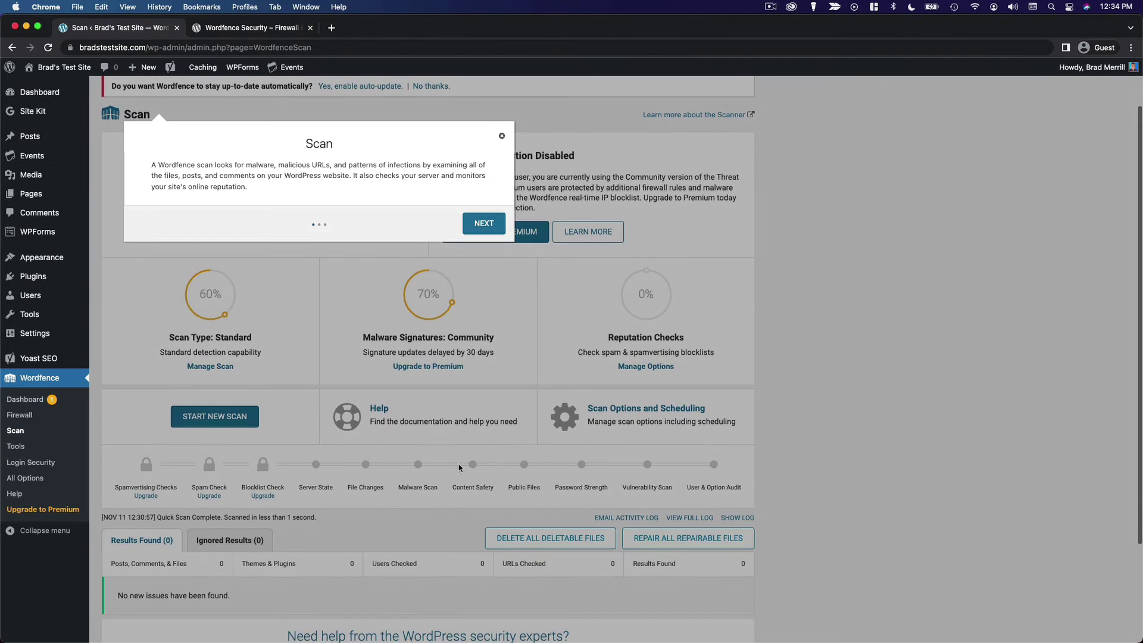
pyautogui.click(474, 229)
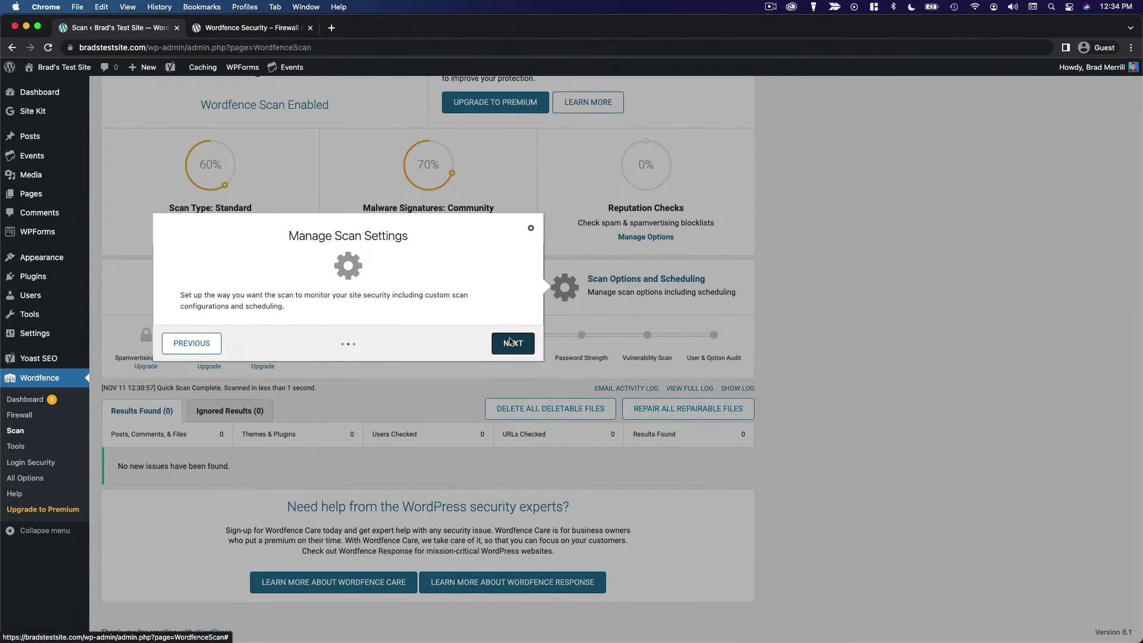
pyautogui.click(510, 342)
pyautogui.click(671, 327)
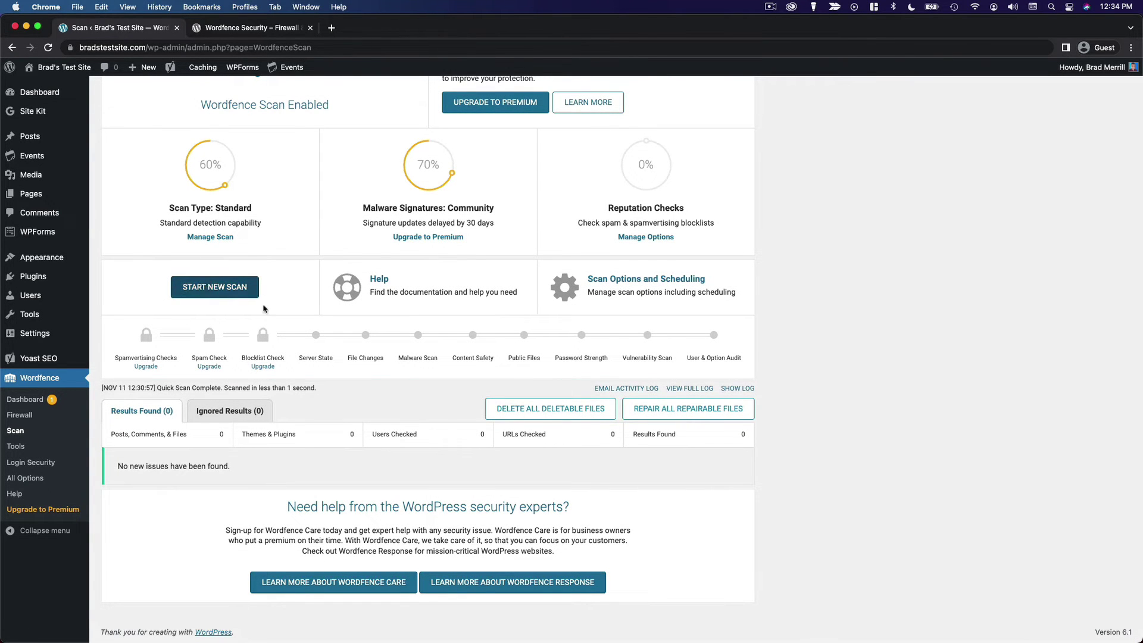
pyautogui.click(209, 291)
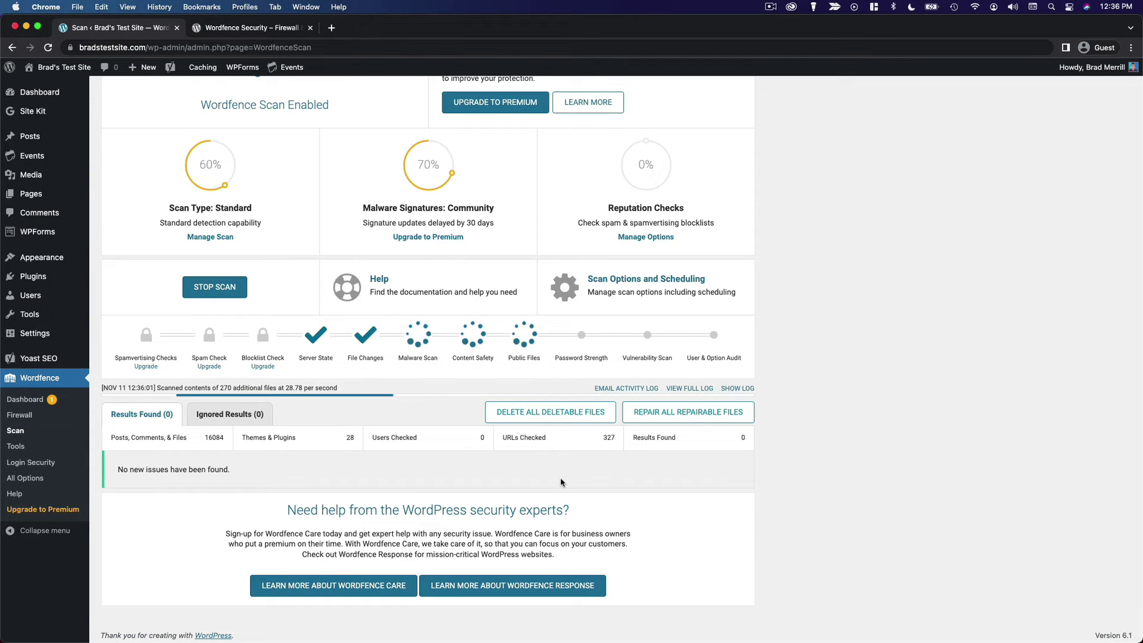
# Open Wordfence All Options in a new tab and scroll through its settings.
pyautogui.keyDown('super'); pyautogui.click(20, 477); pyautogui.keyUp('super')
pyautogui.click(250, 29)
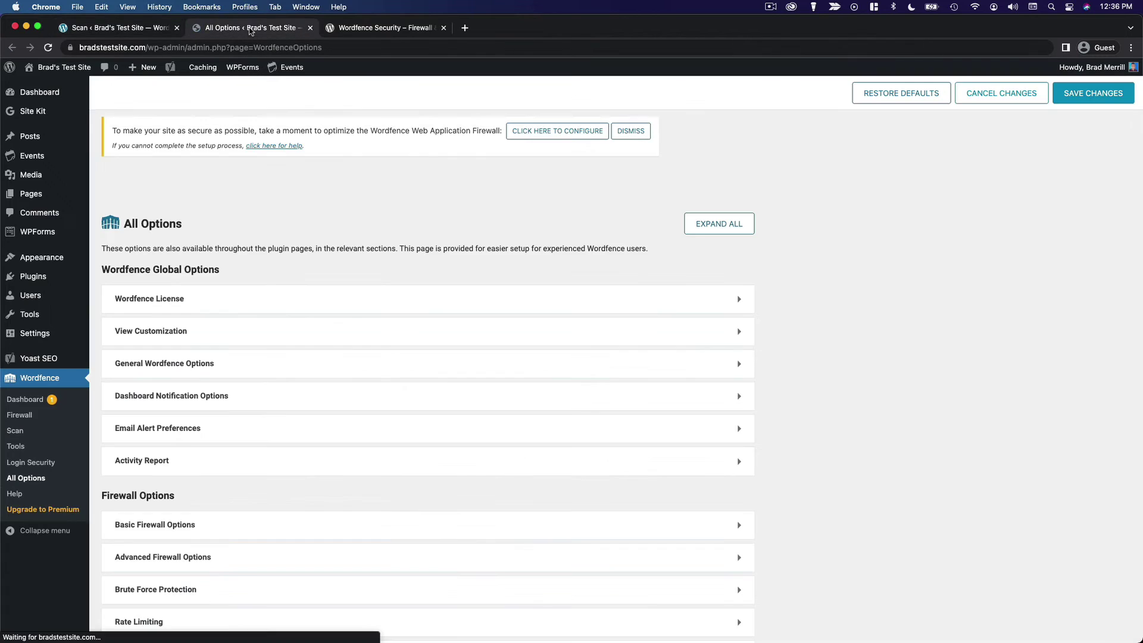
pyautogui.scroll(-8, 831, 480)
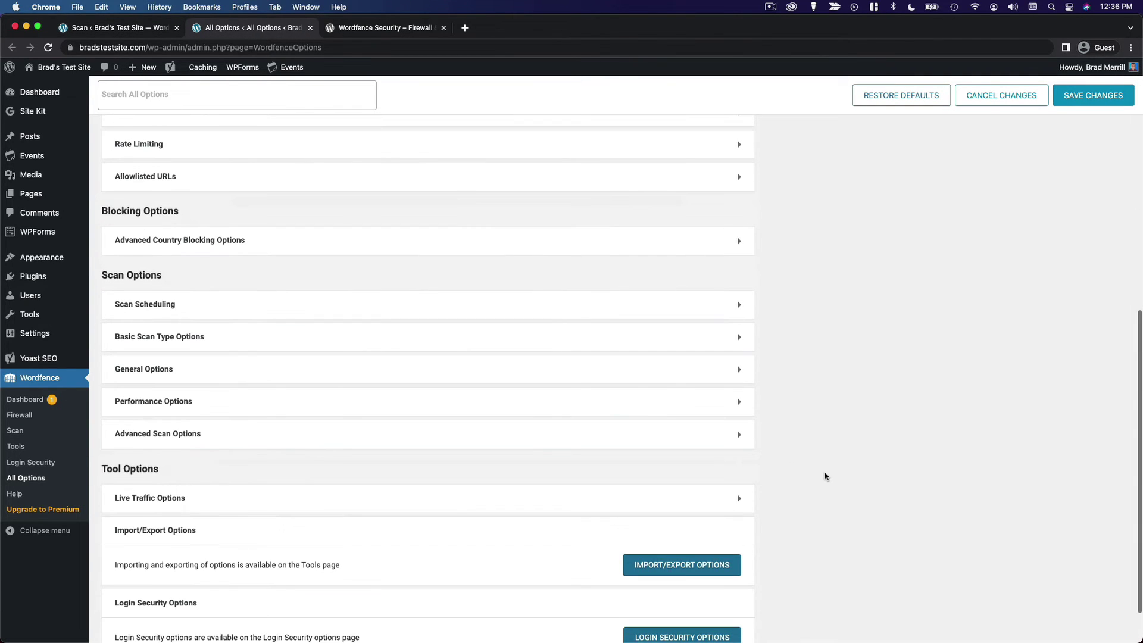
pyautogui.scroll(3, 827, 476)
pyautogui.scroll(2, 825, 476)
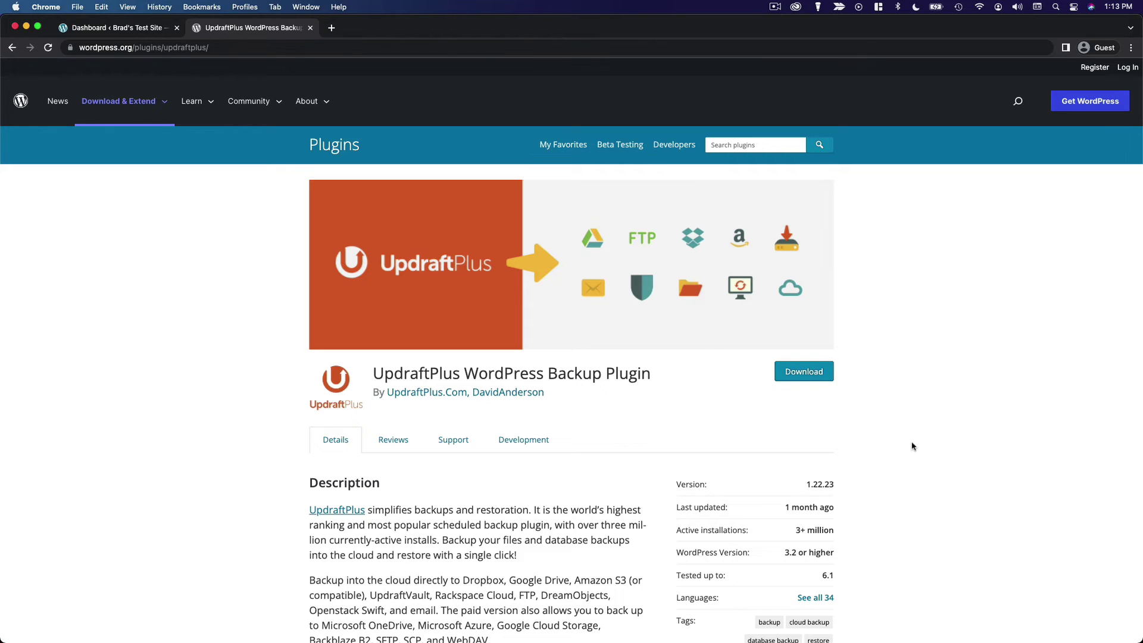
# From the Dashboard's Plugins > Add New, search 'updraftplus', then install and activate UpdraftPlus.
pyautogui.click(134, 33)
pyautogui.moveTo(56, 322)
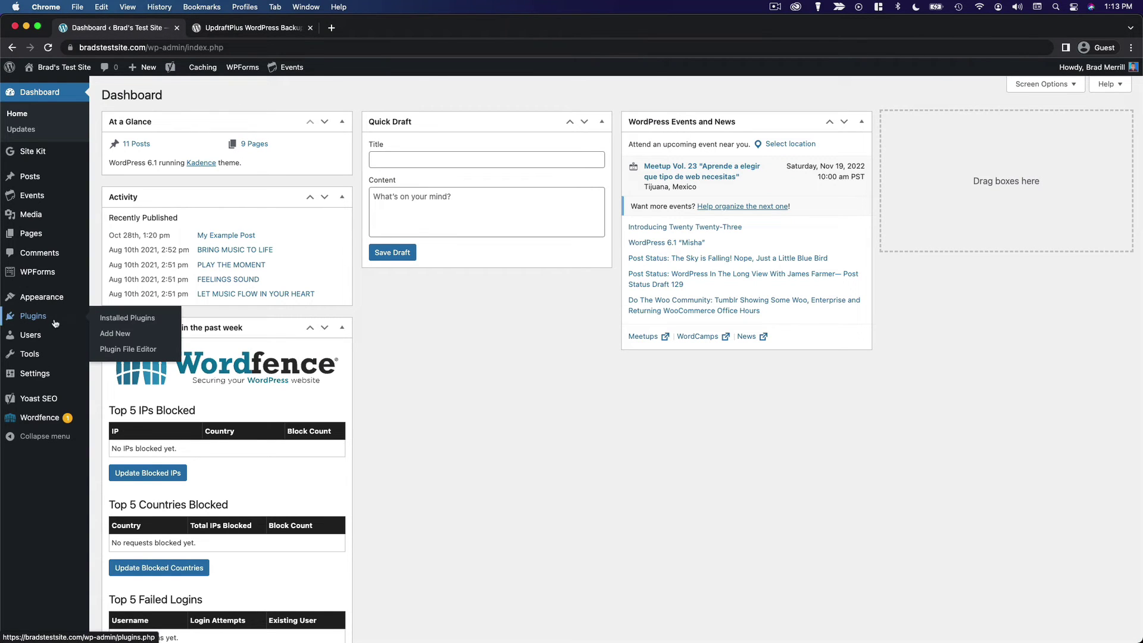
pyautogui.click(125, 333)
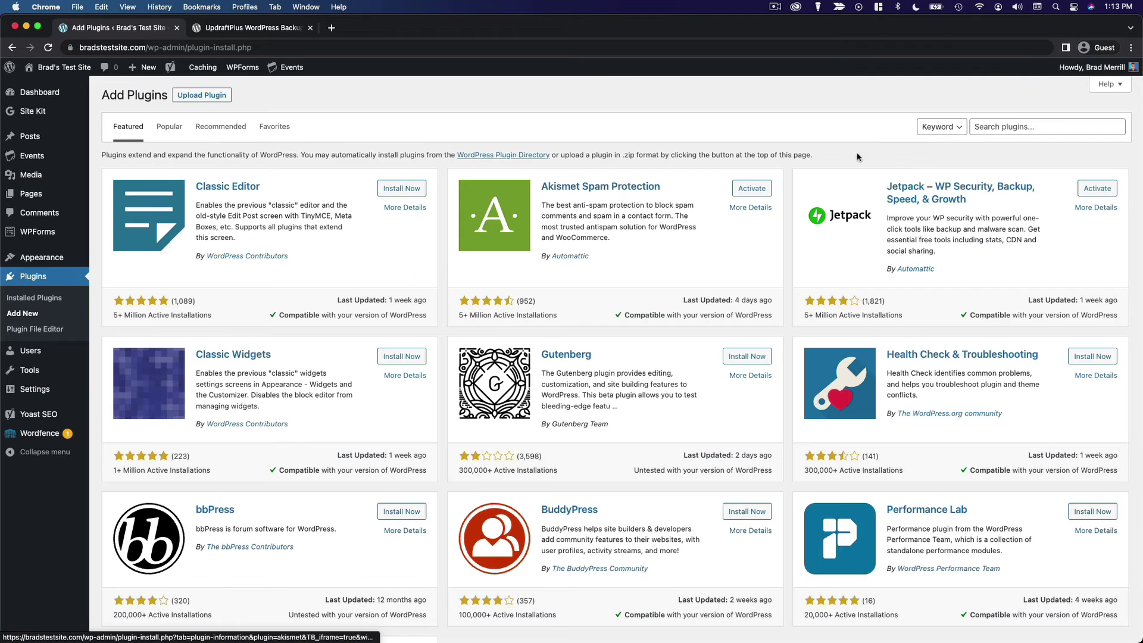
pyautogui.click(1013, 127)
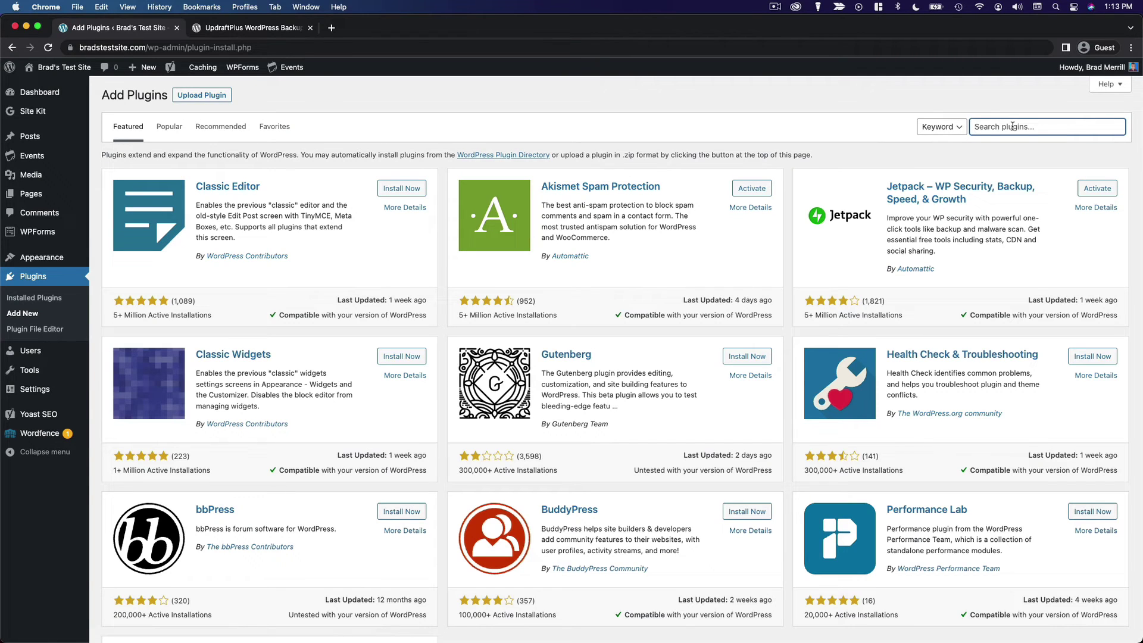
pyautogui.write('updraftplus')
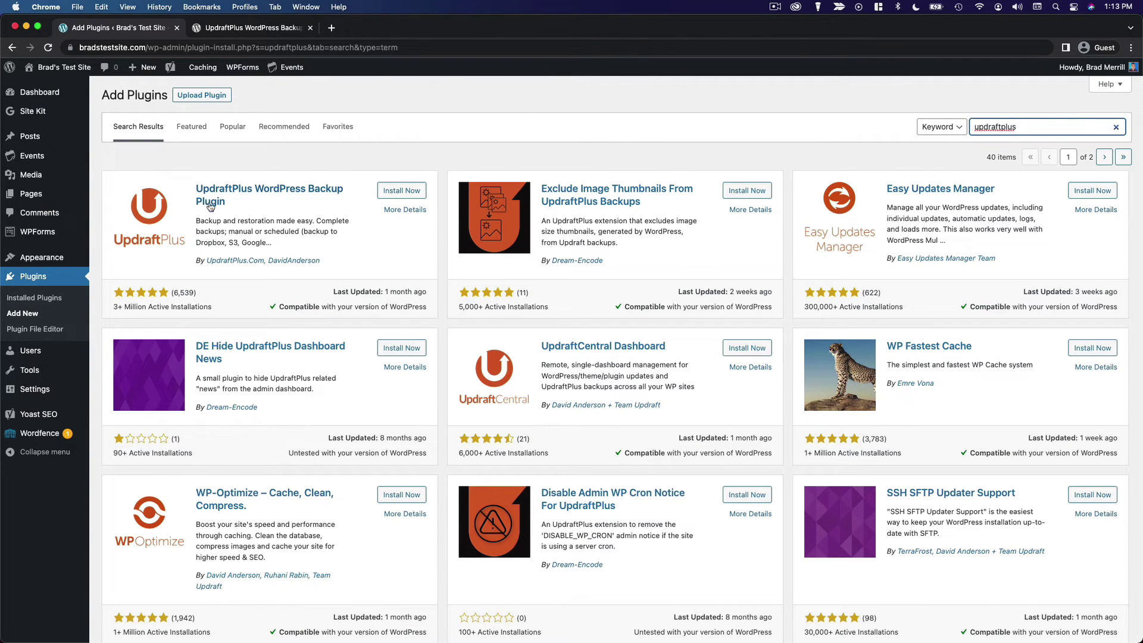
pyautogui.click(403, 194)
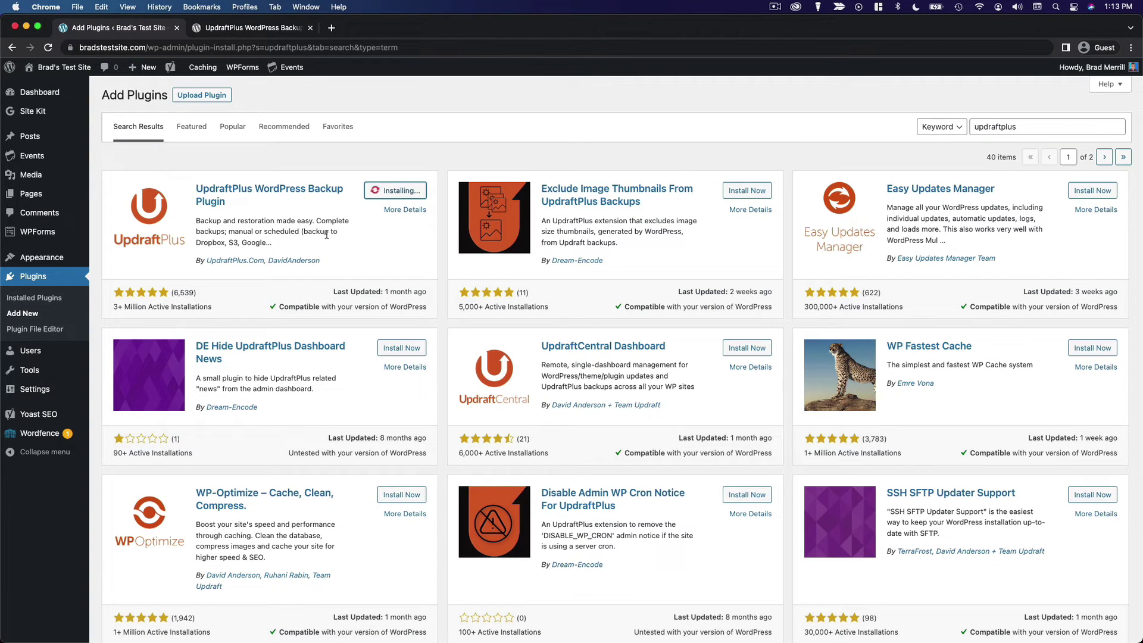
pyautogui.click(395, 194)
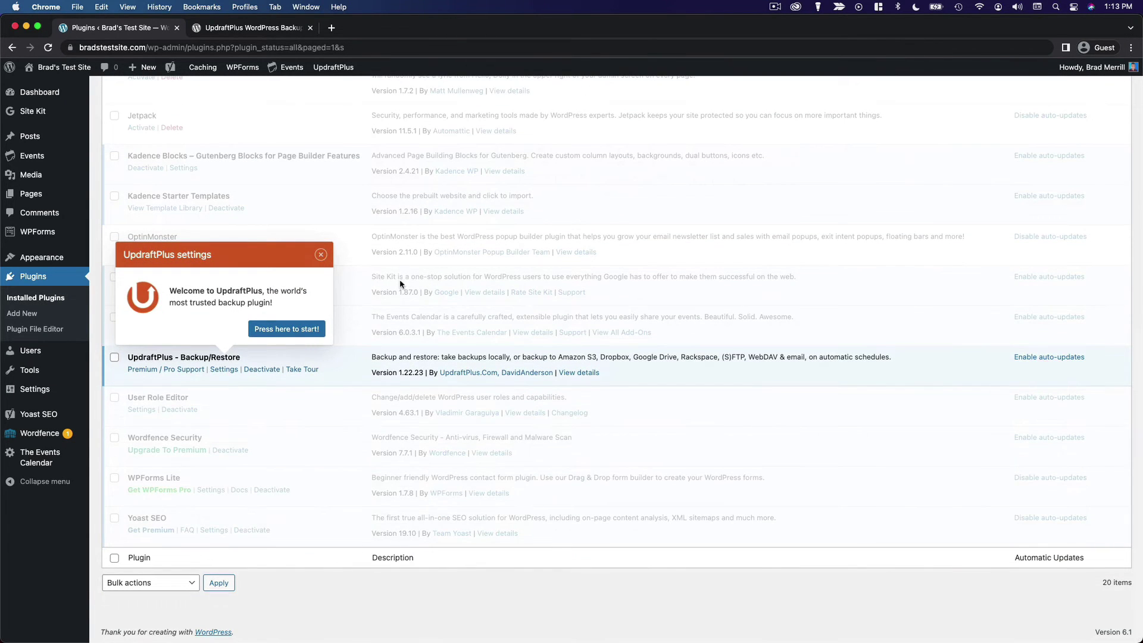
# Start UpdraftPlus from its welcome prompt and bring up its Settings tab.
pyautogui.click(305, 331)
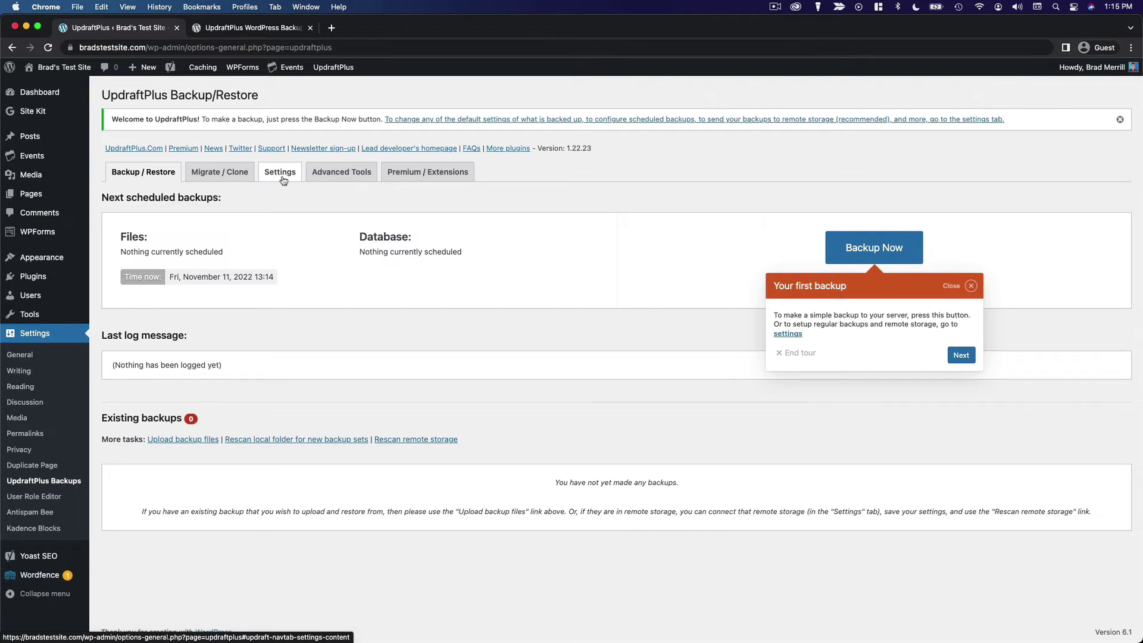
pyautogui.click(280, 179)
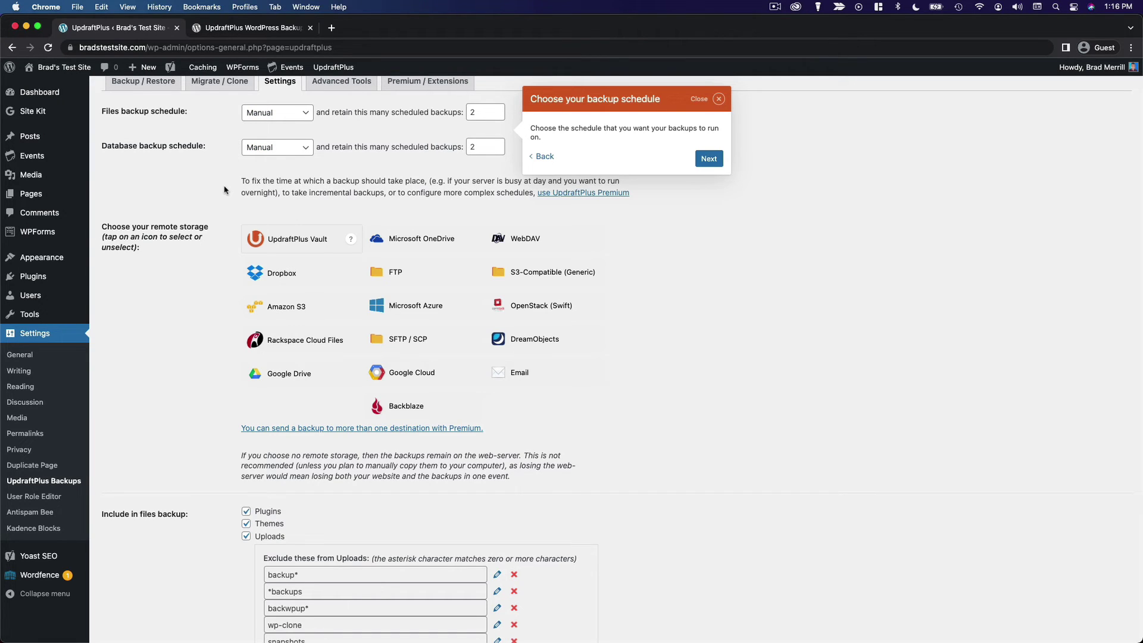
# Set the files and database backup schedules to Daily, each retaining 5 backups.
pyautogui.click(295, 116)
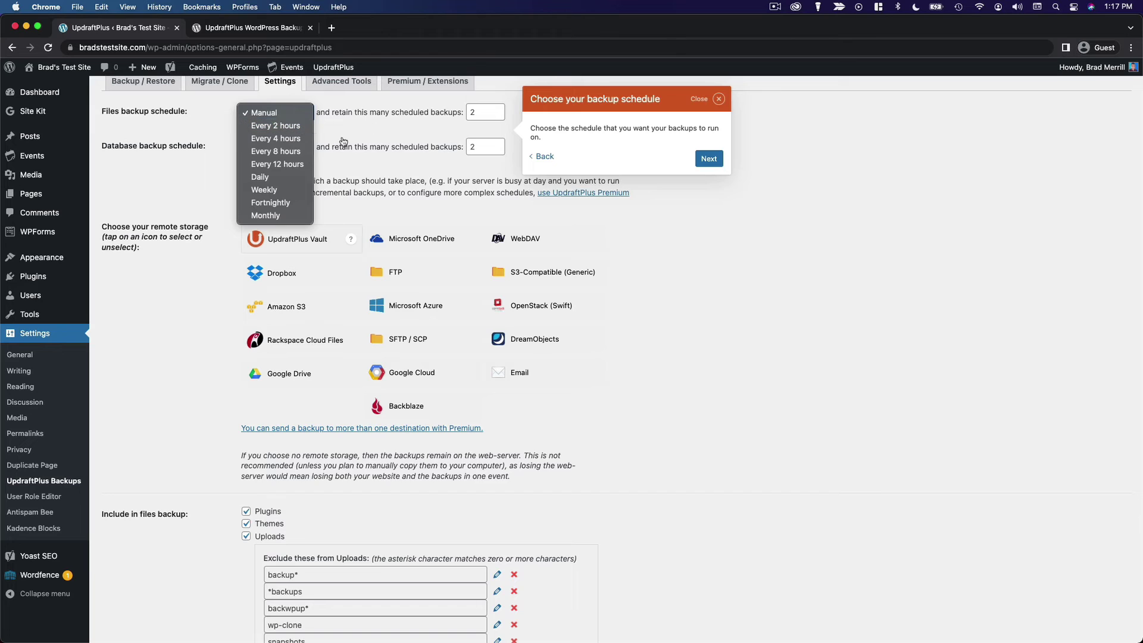
pyautogui.click(307, 178)
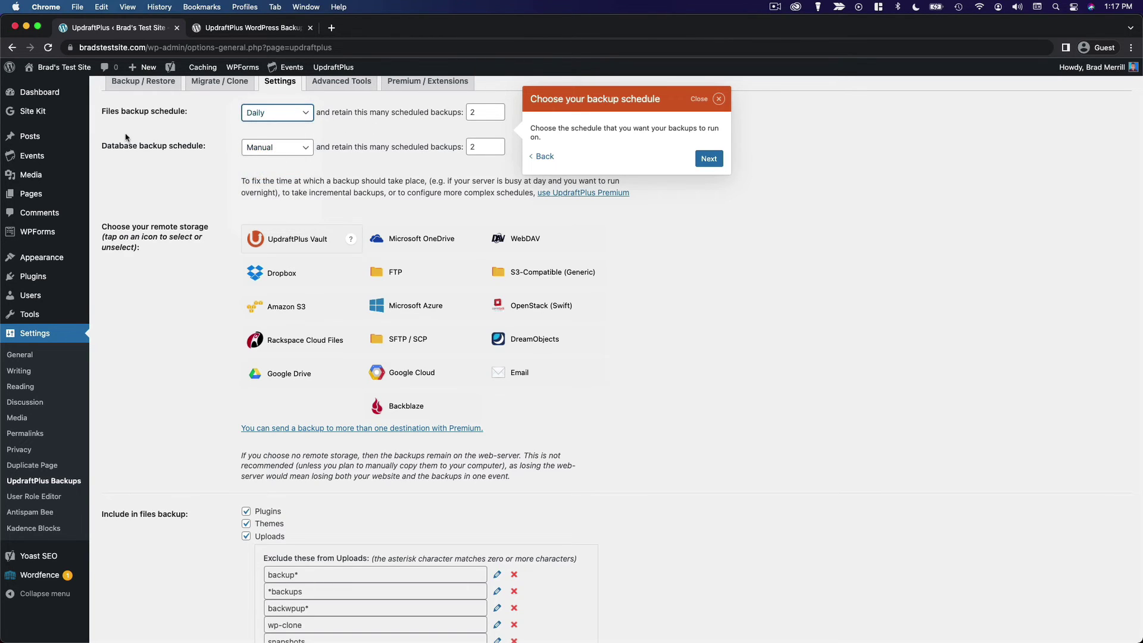
pyautogui.click(277, 147)
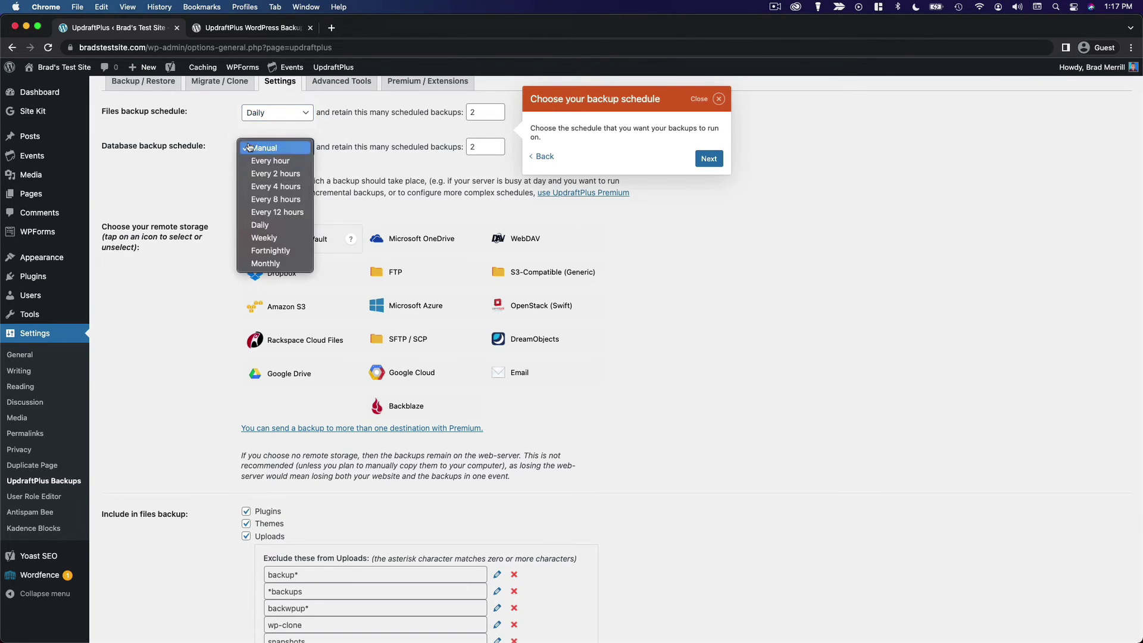
pyautogui.click(283, 227)
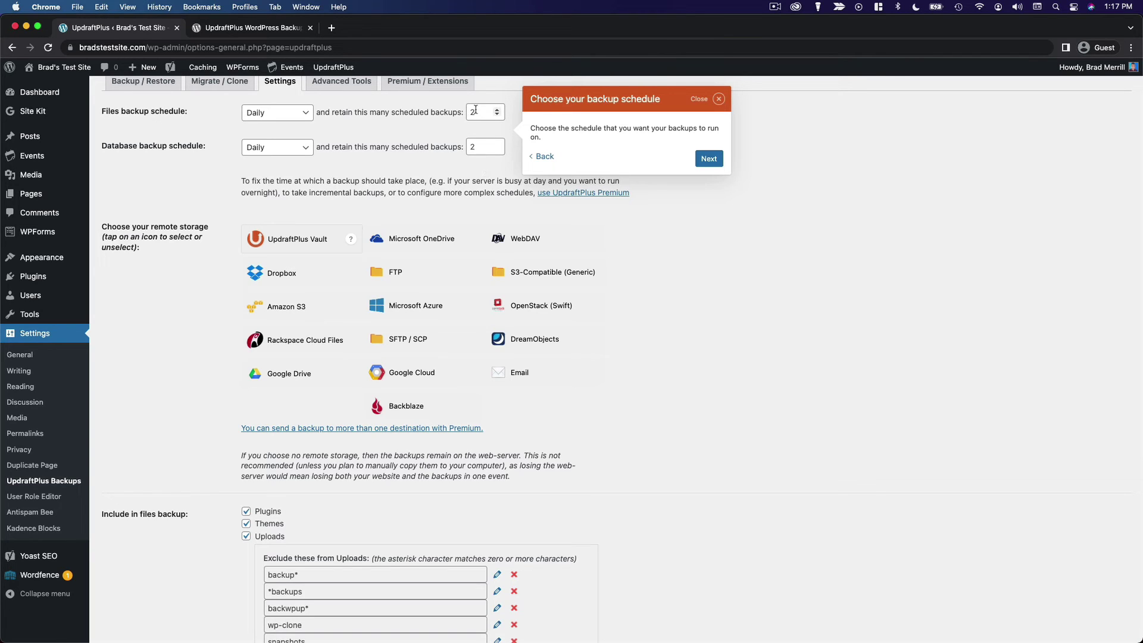
pyautogui.click(497, 109)
pyautogui.click(497, 110)
pyautogui.click(497, 110)
pyautogui.click(497, 144)
pyautogui.click(497, 144)
pyautogui.click(498, 144)
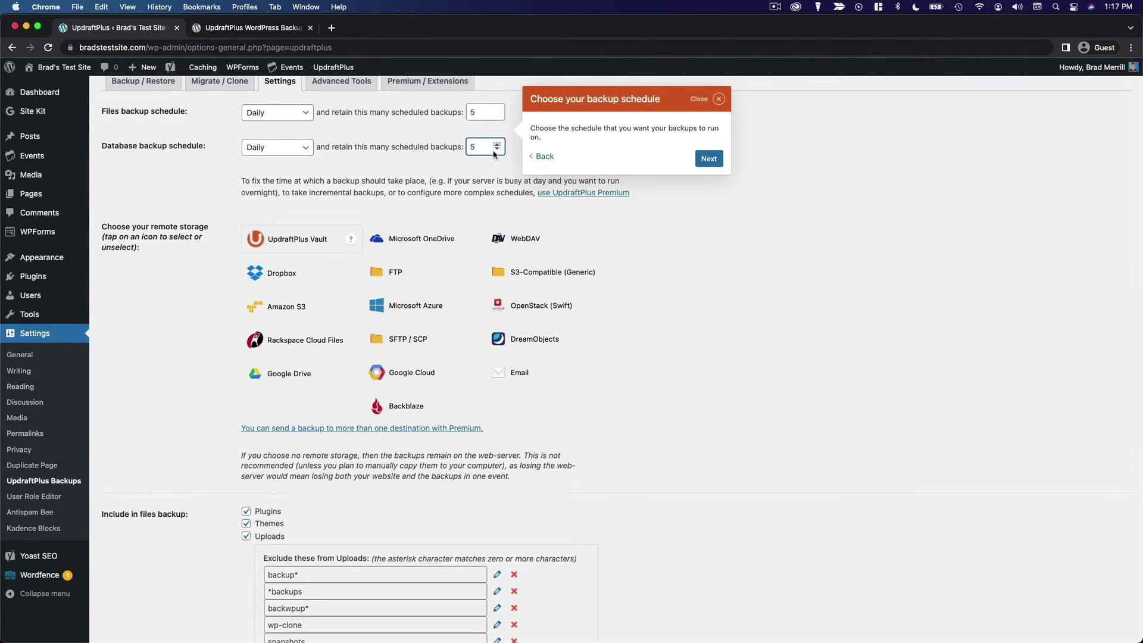
# Close the 'Choose your backup schedule' tour tip.
pyautogui.click(719, 99)
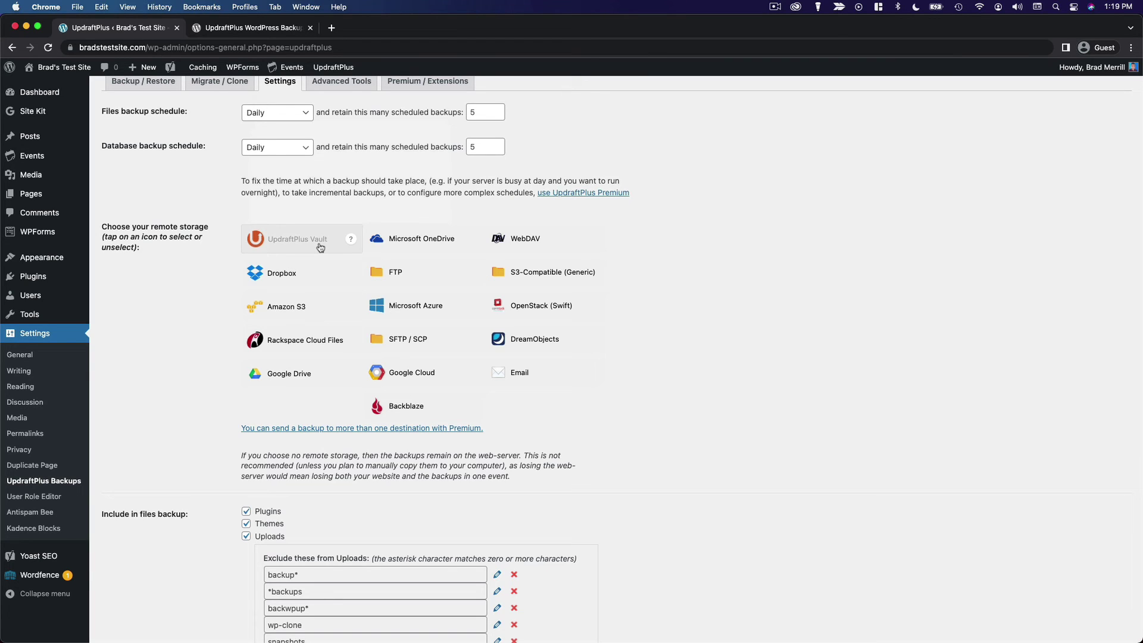
# Follow 'Find out more here' to the UpdraftVault page and view its $70, $95 and $210 plans.
pyautogui.moveTo(351, 241)
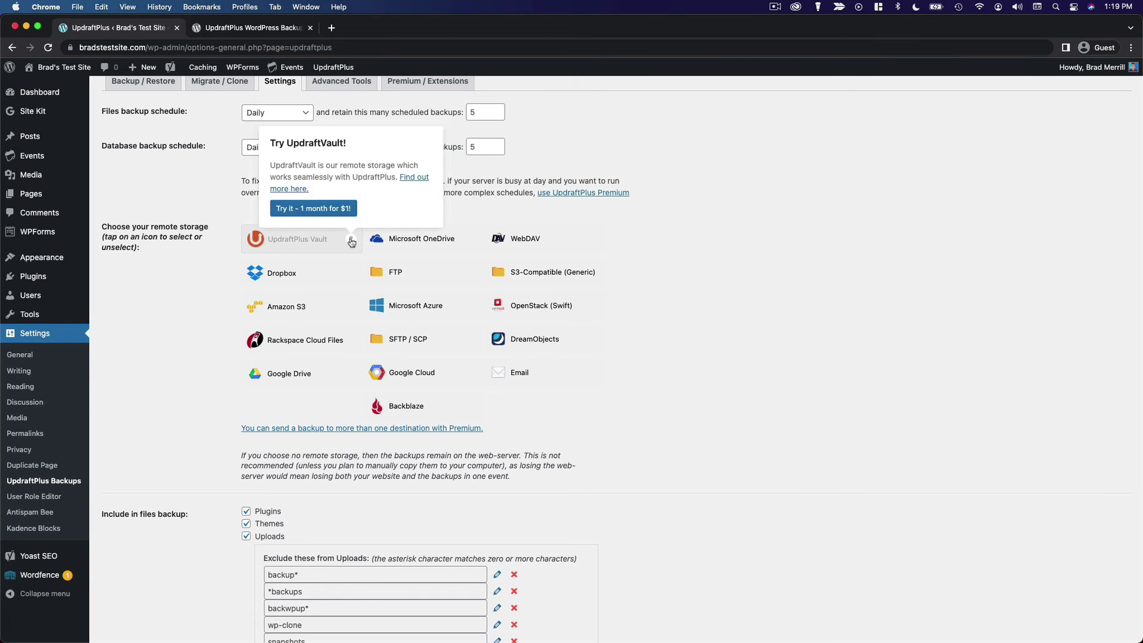
pyautogui.click(413, 178)
pyautogui.click(291, 34)
pyautogui.scroll(-12, 302, 313)
pyautogui.scroll(-7, 302, 309)
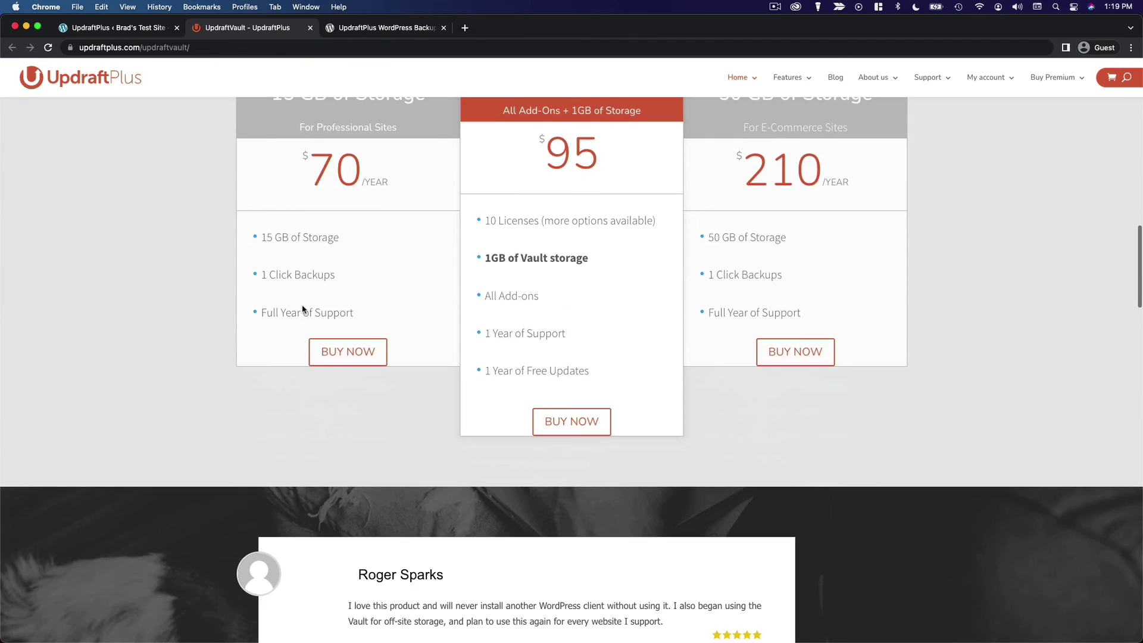
pyautogui.scroll(2, 302, 310)
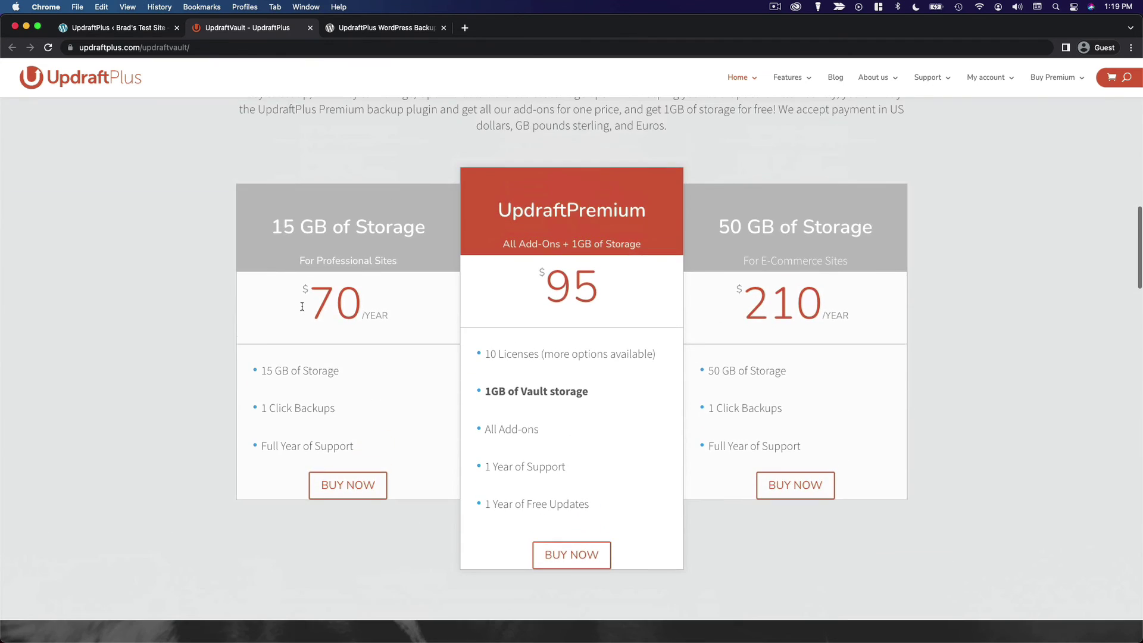
# Back in UpdraftPlus Settings, select Google Drive as remote storage and scroll down to Save Changes.
pyautogui.click(119, 27)
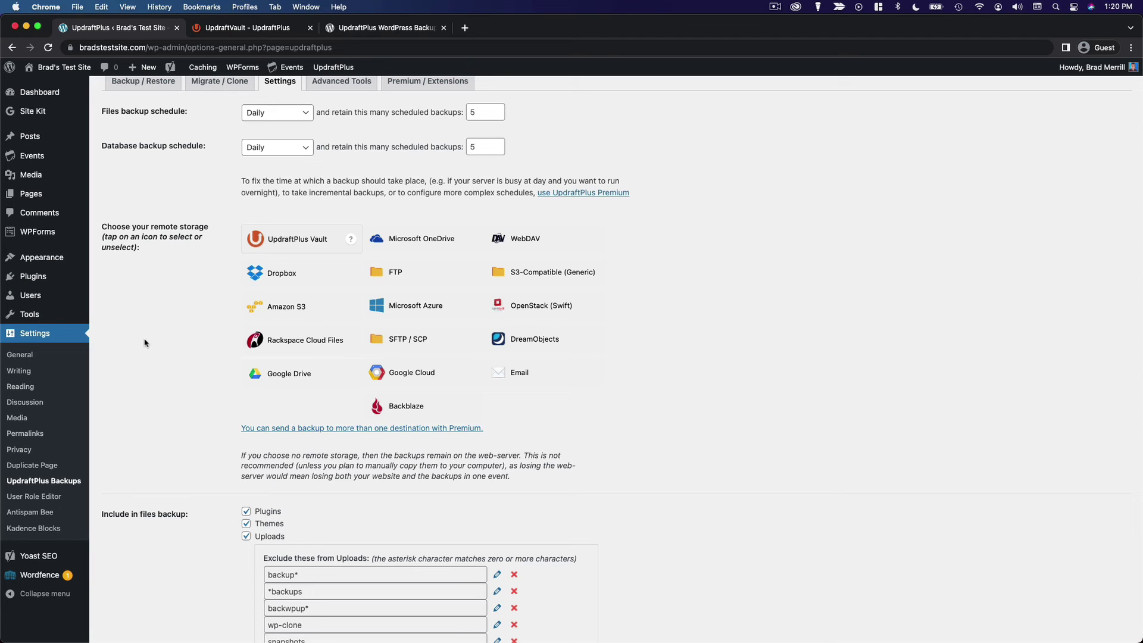
pyautogui.click(314, 376)
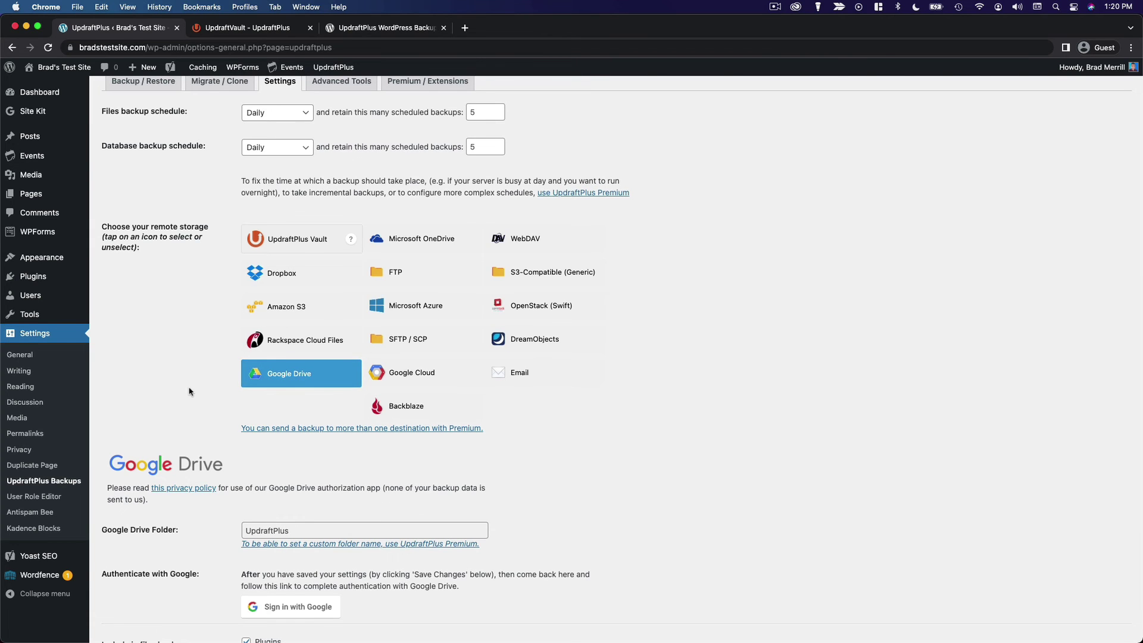
pyautogui.scroll(-4, 190, 391)
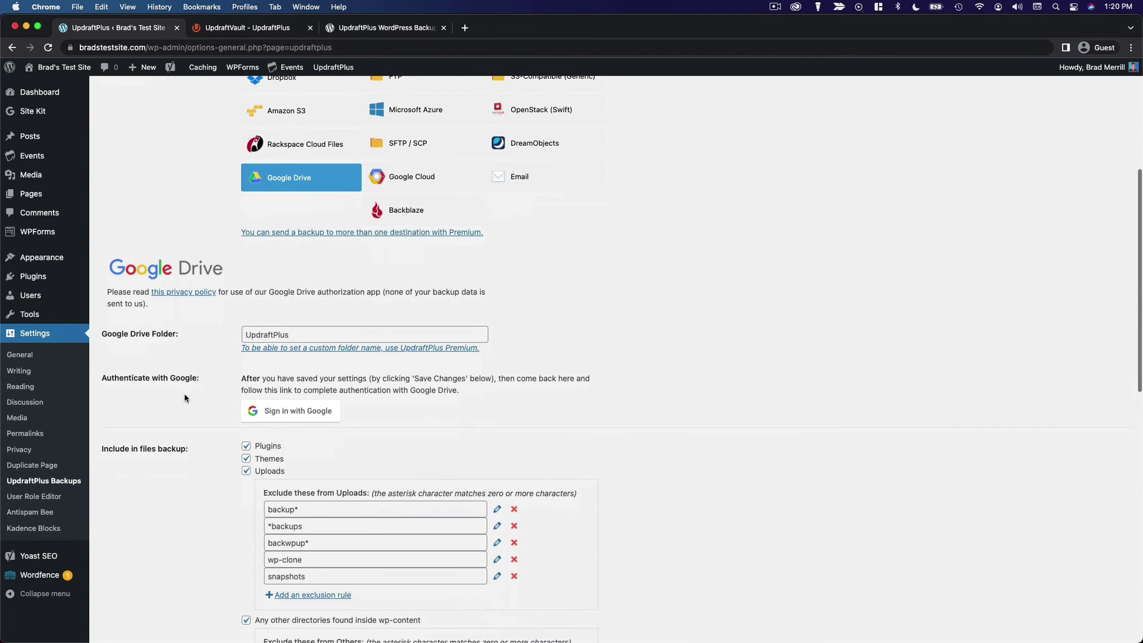
pyautogui.scroll(-2, 202, 393)
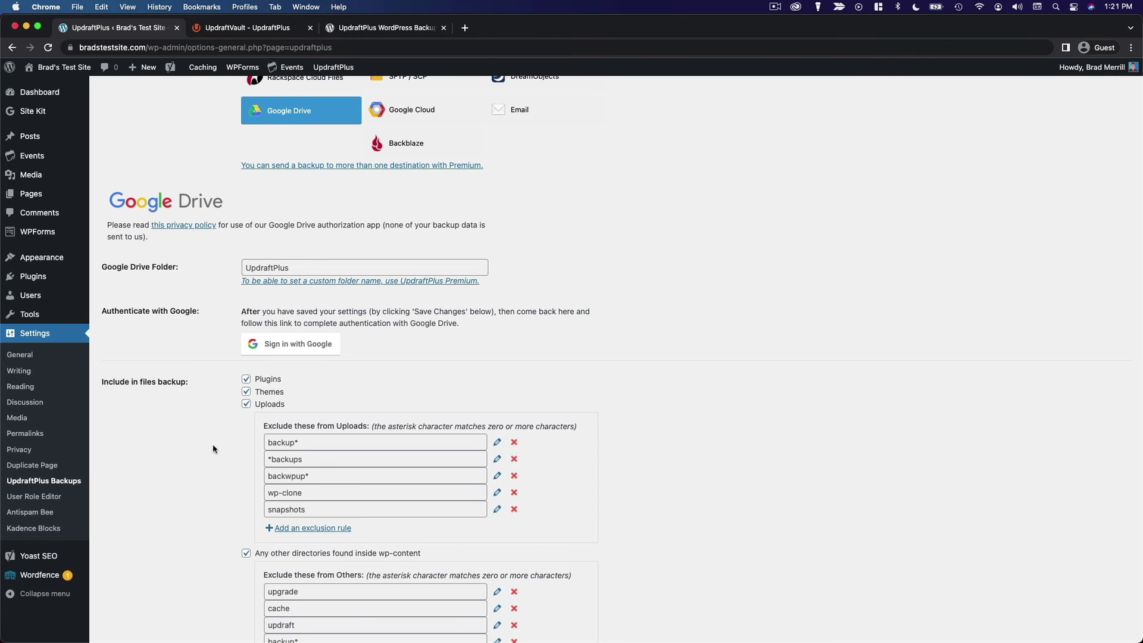
pyautogui.scroll(-5, 212, 444)
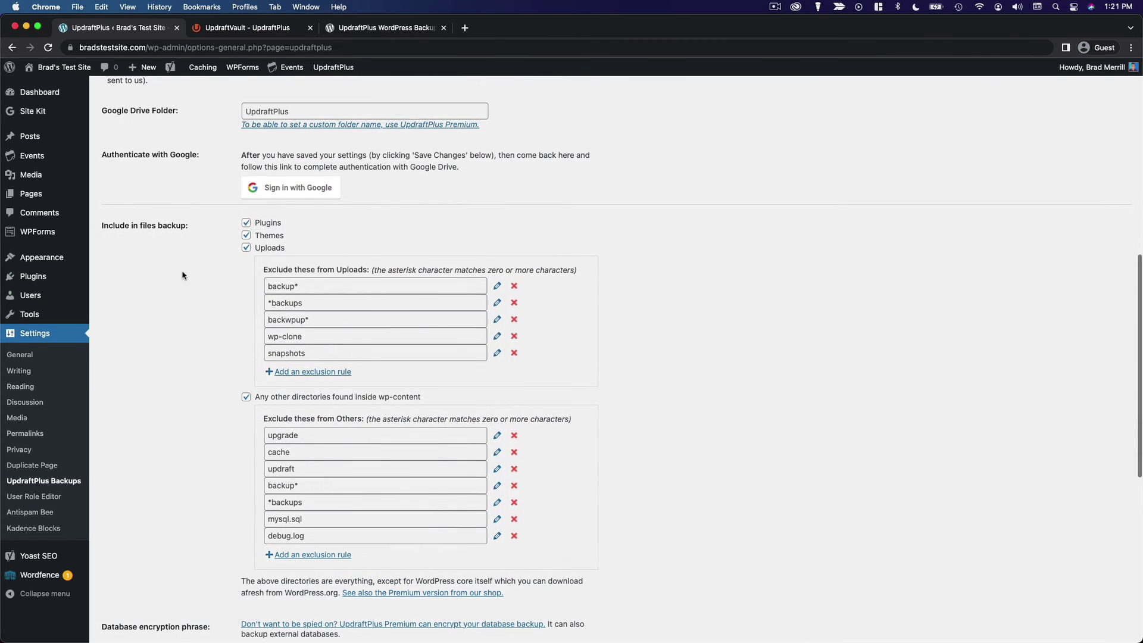
pyautogui.scroll(-4, 182, 275)
pyautogui.scroll(2, 183, 275)
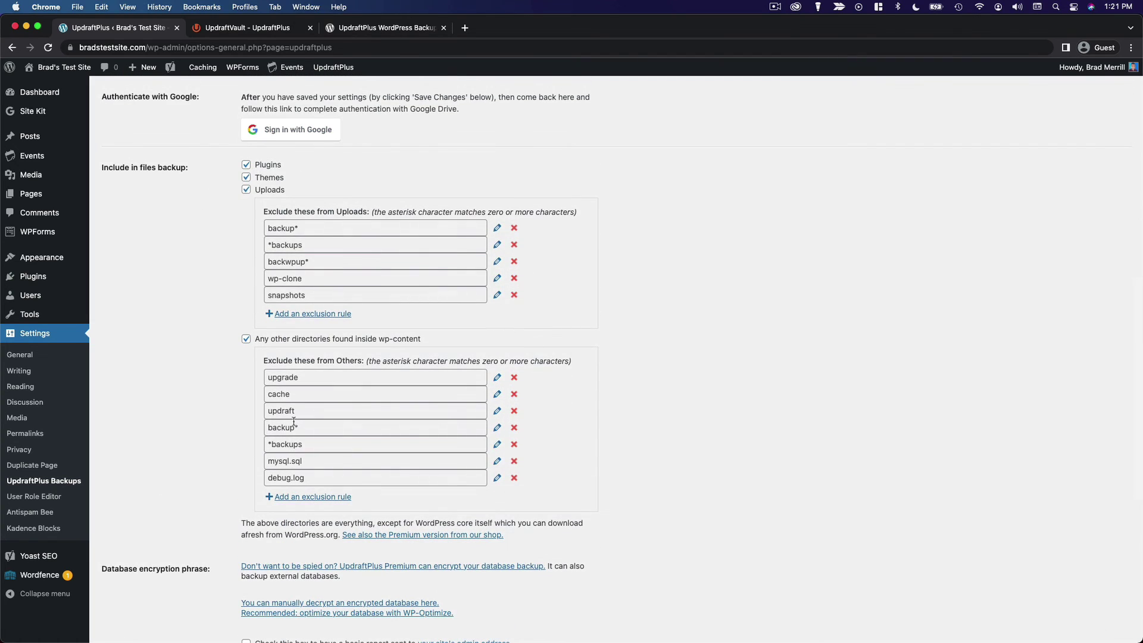
pyautogui.scroll(-5, 282, 439)
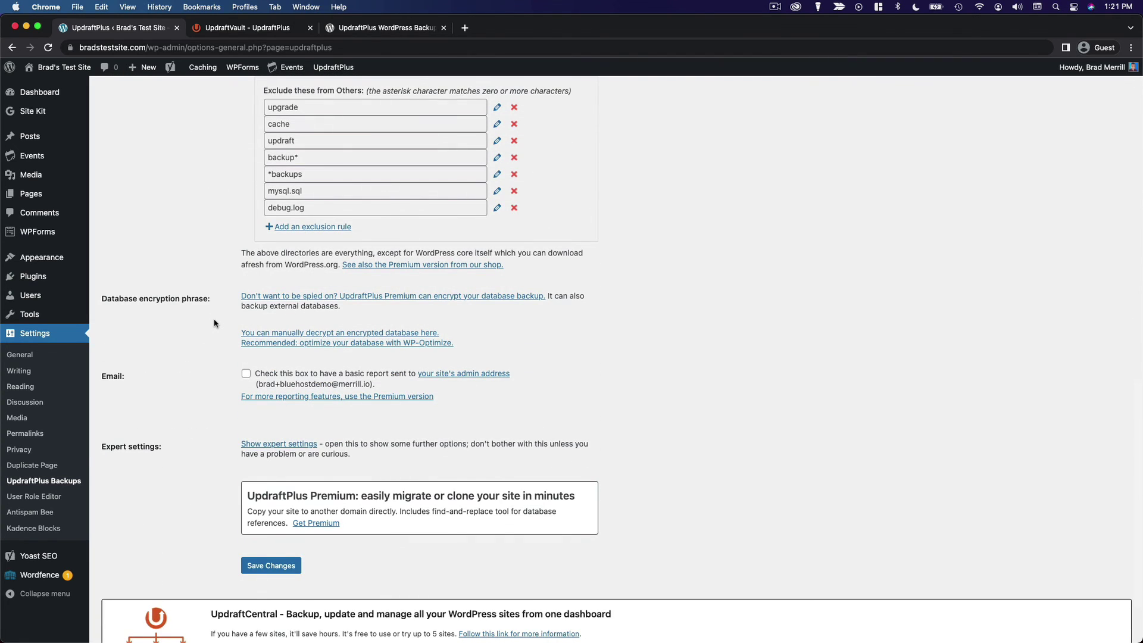
pyautogui.scroll(-1, 211, 334)
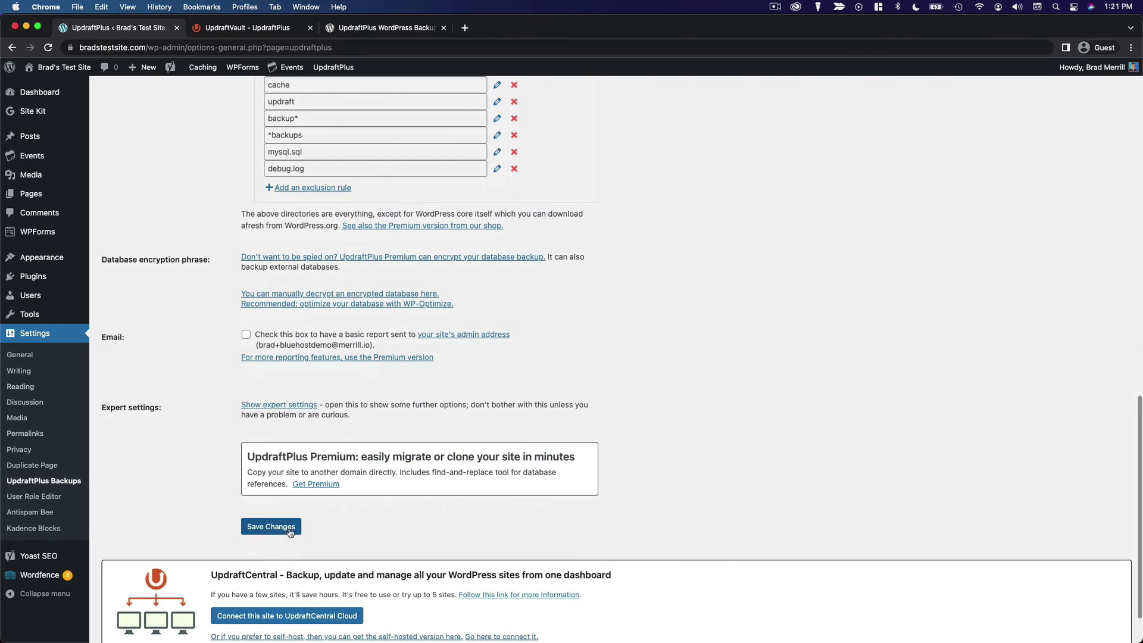
# Save the settings, dismiss the Google Drive authorization prompt, and view the Backup / Restore overview.
pyautogui.click(273, 528)
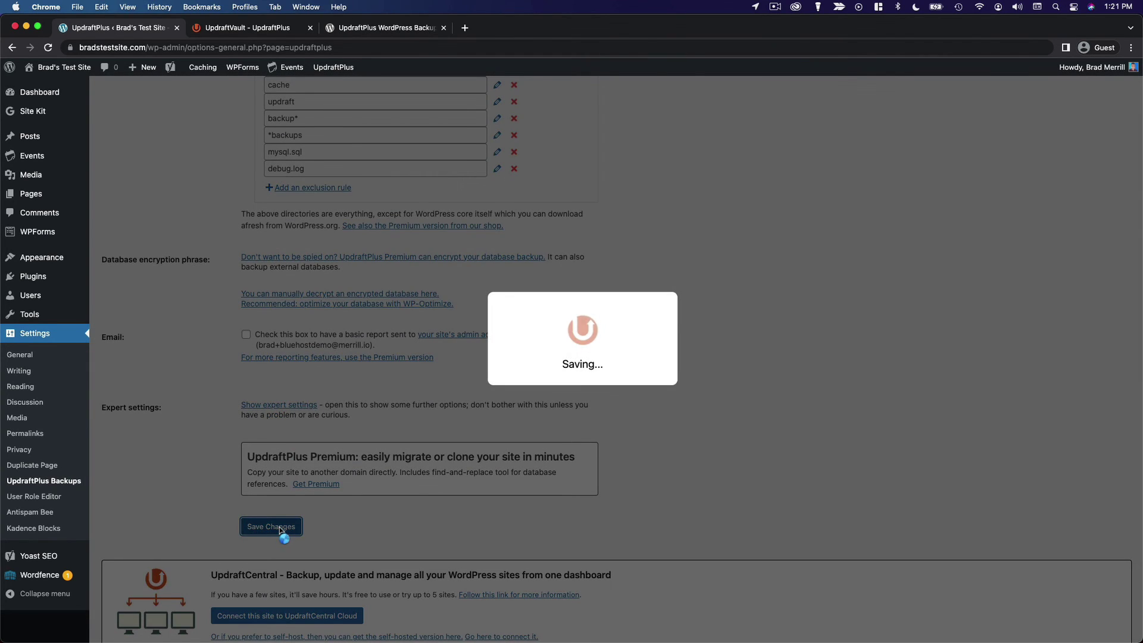
pyautogui.scroll(8, 737, 458)
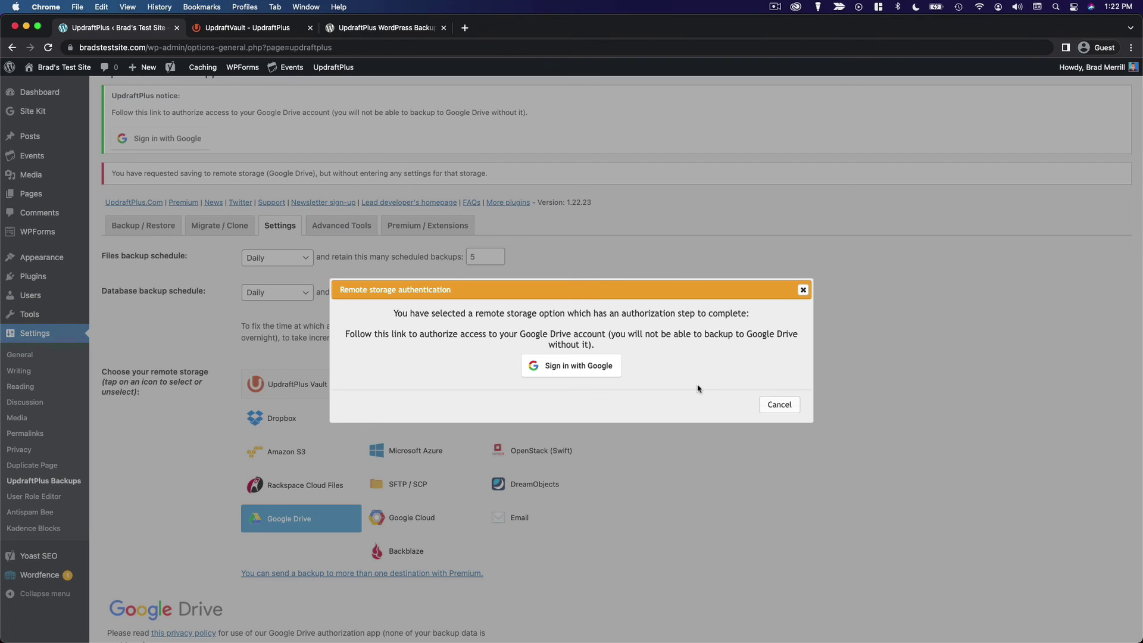
pyautogui.click(804, 291)
pyautogui.scroll(15, 405, 205)
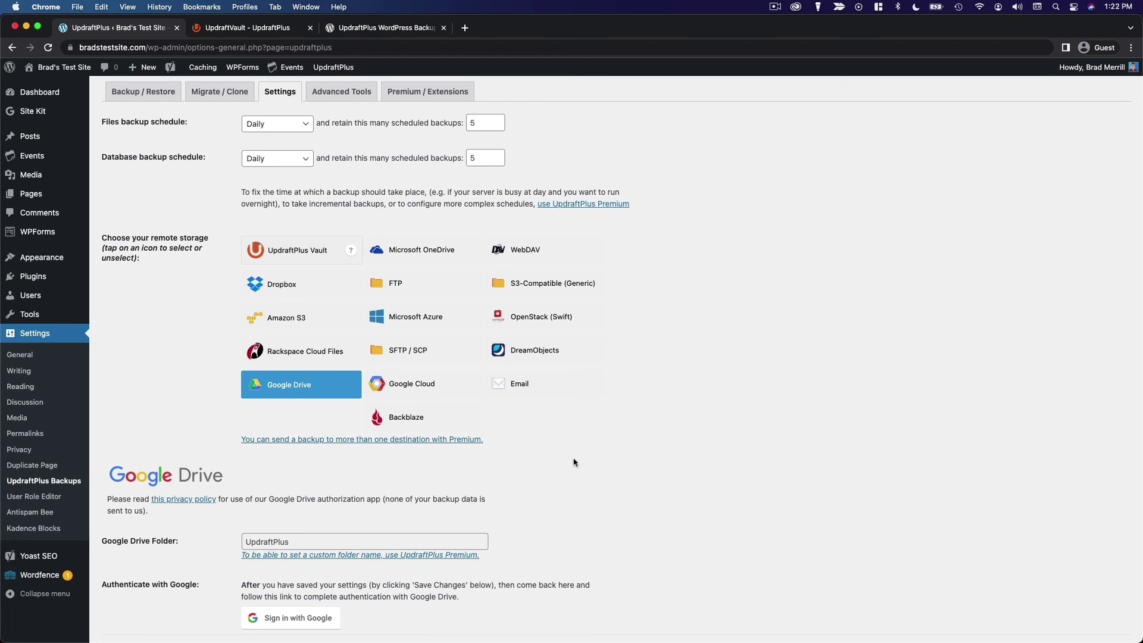
pyautogui.scroll(3, 573, 462)
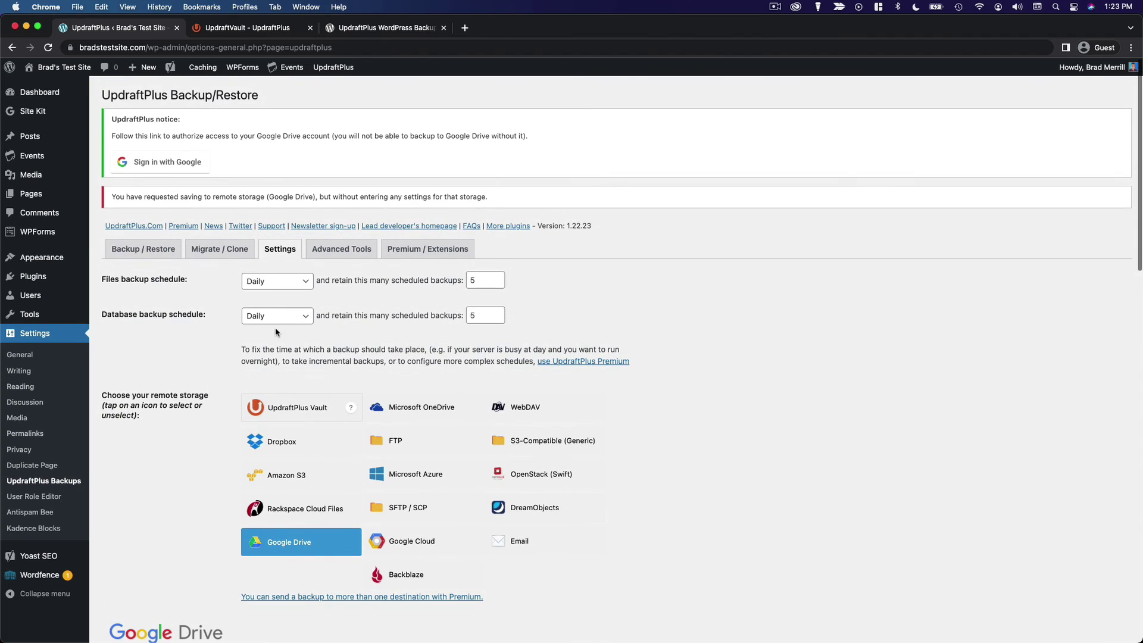
pyautogui.click(150, 257)
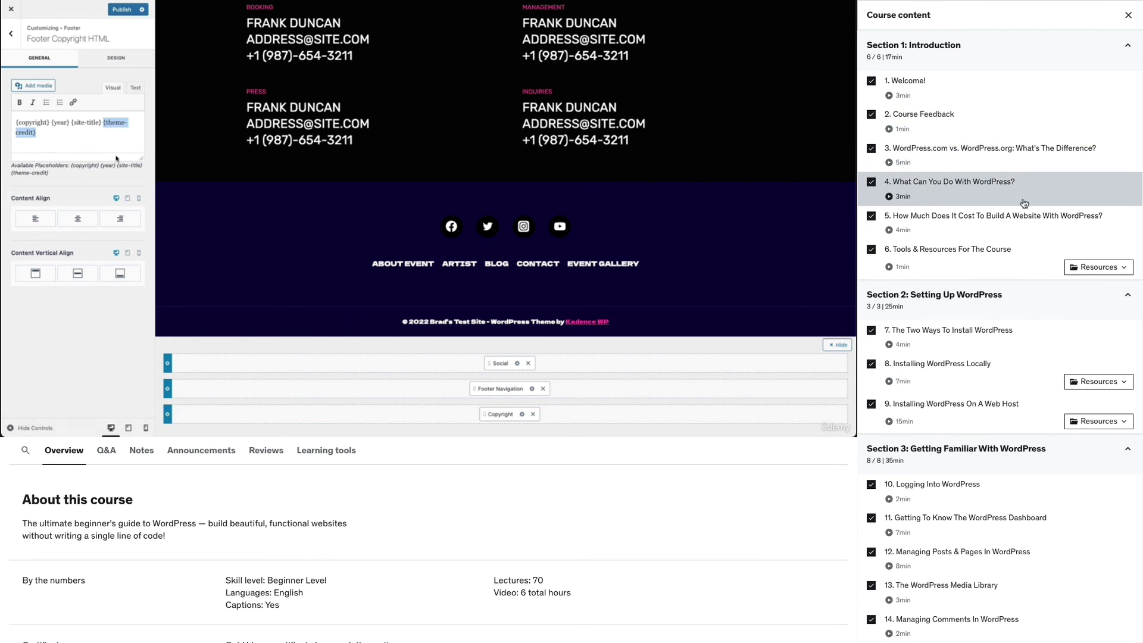
pyautogui.scroll(-5, 1022, 239)
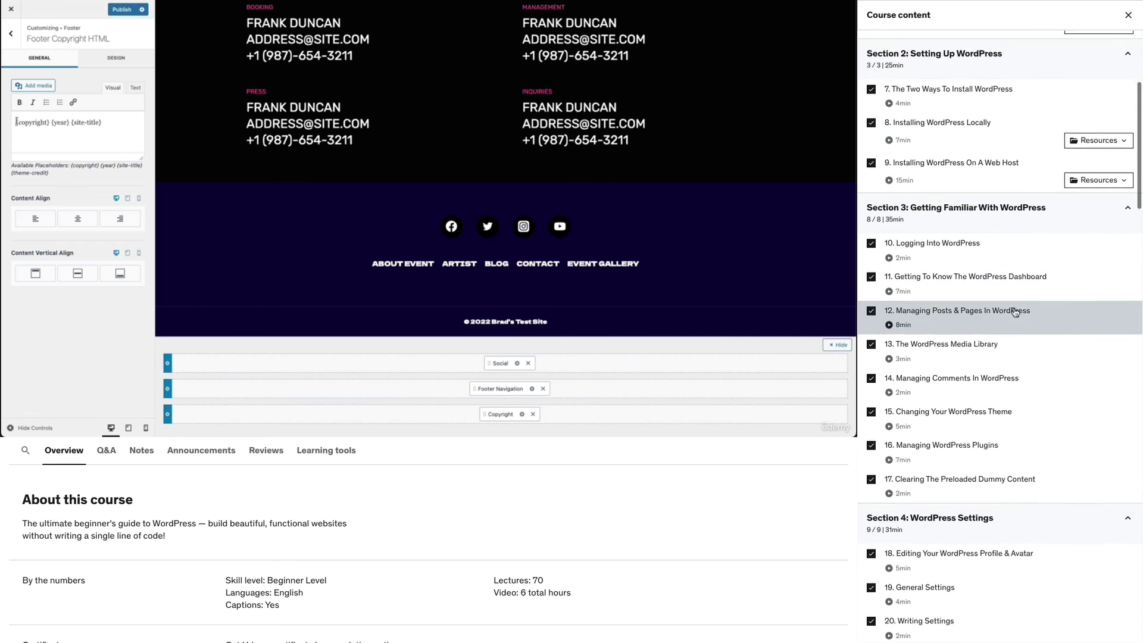
pyautogui.scroll(-6, 1015, 313)
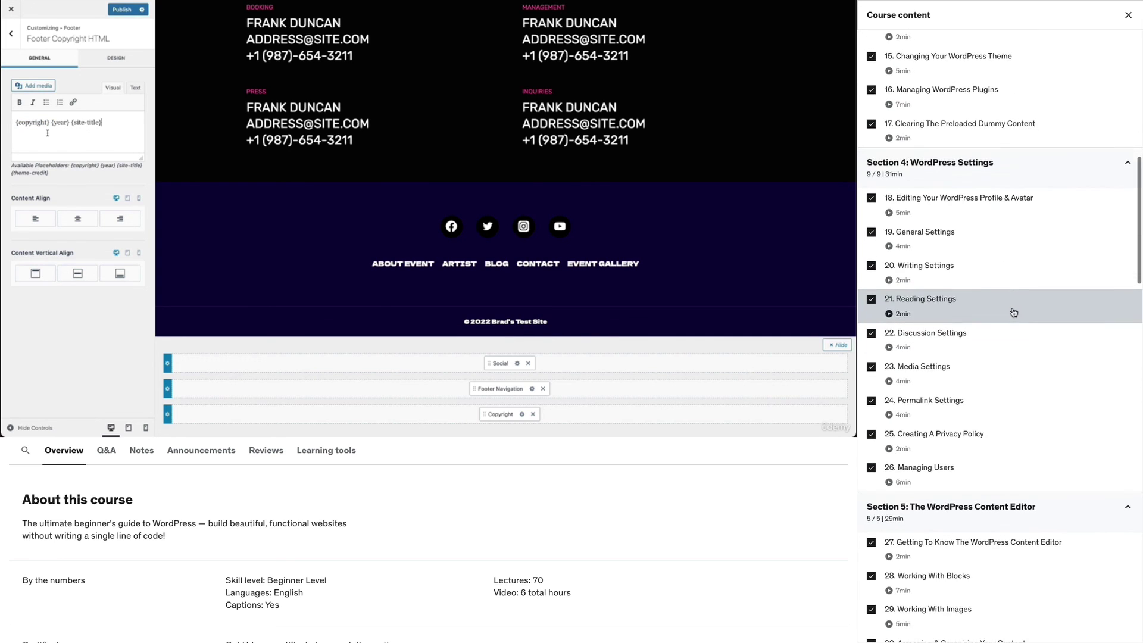
pyautogui.scroll(-7, 1014, 313)
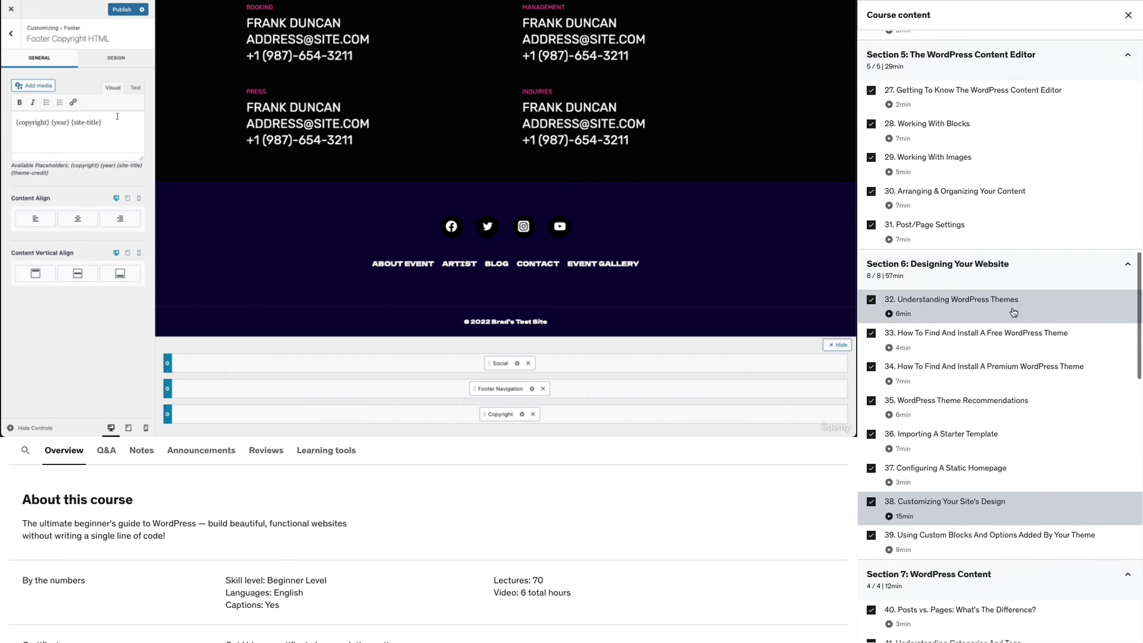
pyautogui.scroll(-6, 1014, 312)
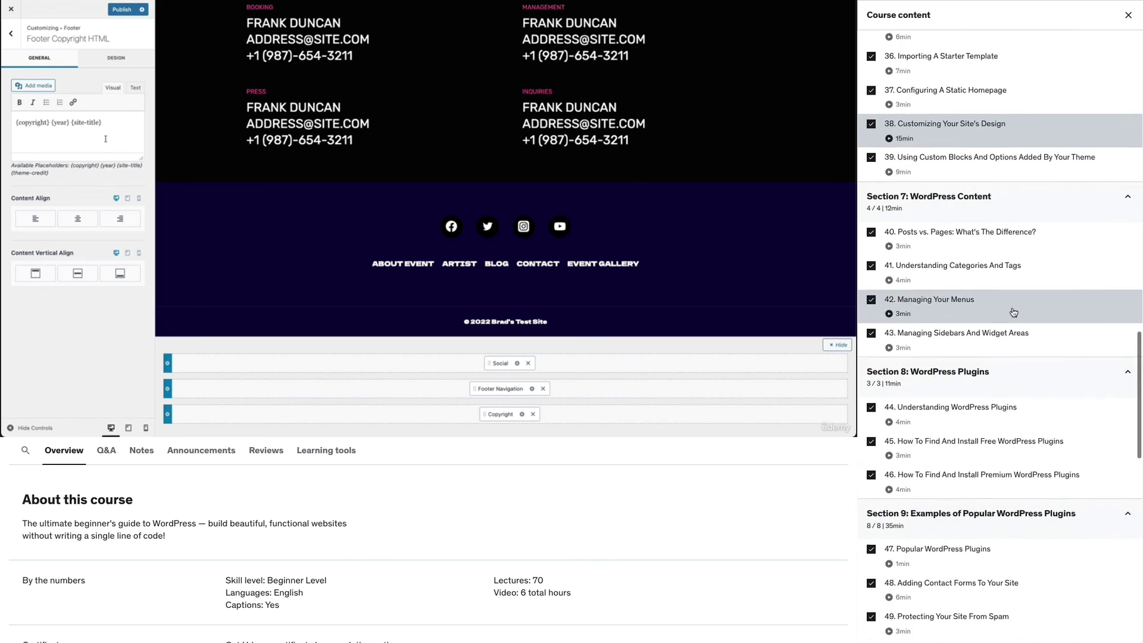
pyautogui.scroll(-5, 1014, 313)
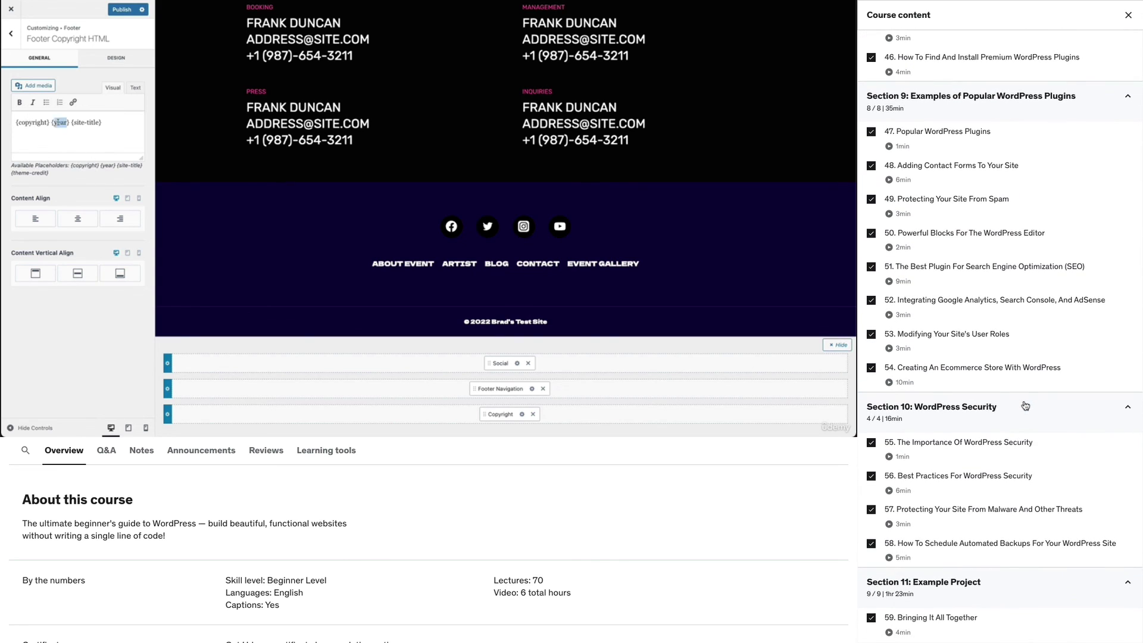
pyautogui.scroll(-3, 1026, 405)
pyautogui.scroll(-5, 1026, 405)
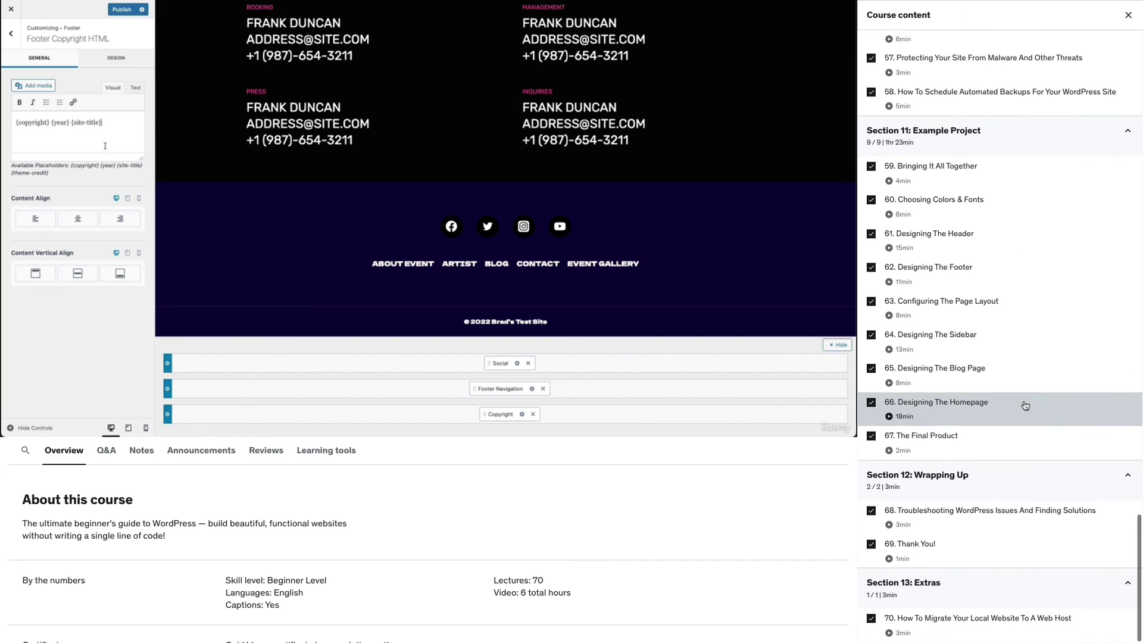